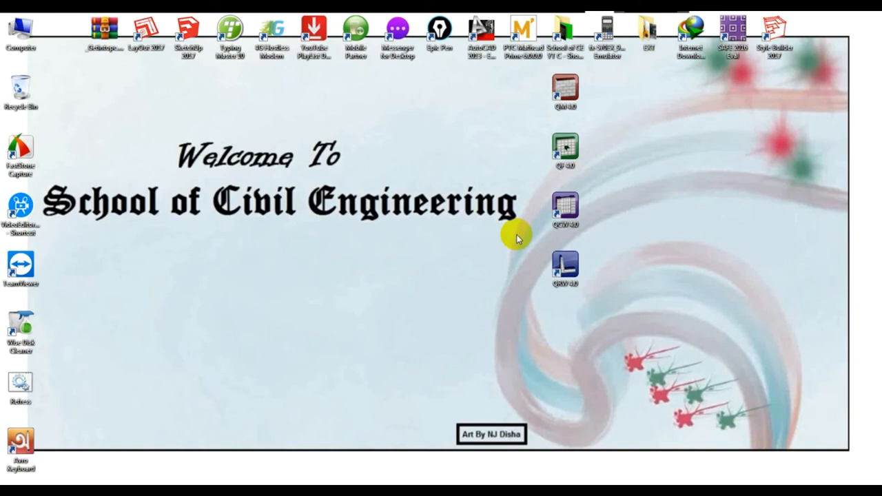
mouse_move(524, 77)
mouse_down()
mouse_move(620, 253)
mouse_move(616, 315)
mouse_move(518, 122)
mouse_move(522, 72)
mouse_up()
click(667, 236)
drag(523, 66, 614, 124)
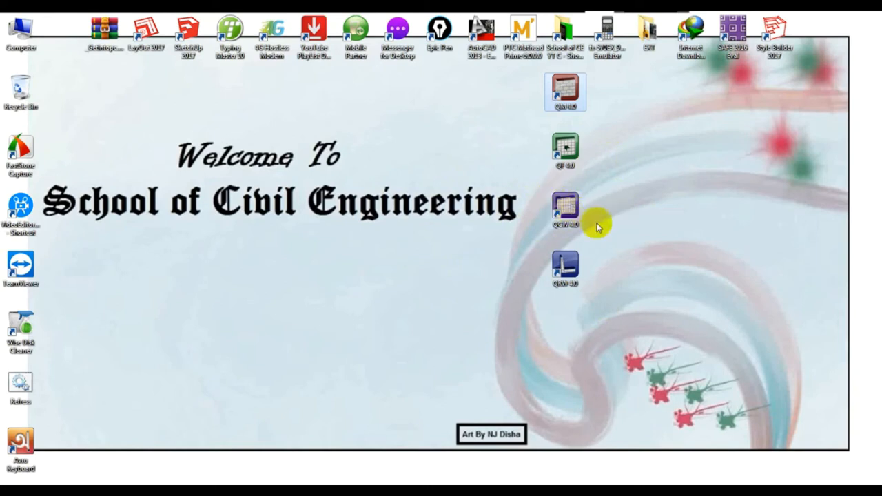
Launch QuickConcreteWall 4.0 (QCW 4.0) from the desktop and maximize its window
click(569, 206)
double_click(569, 206)
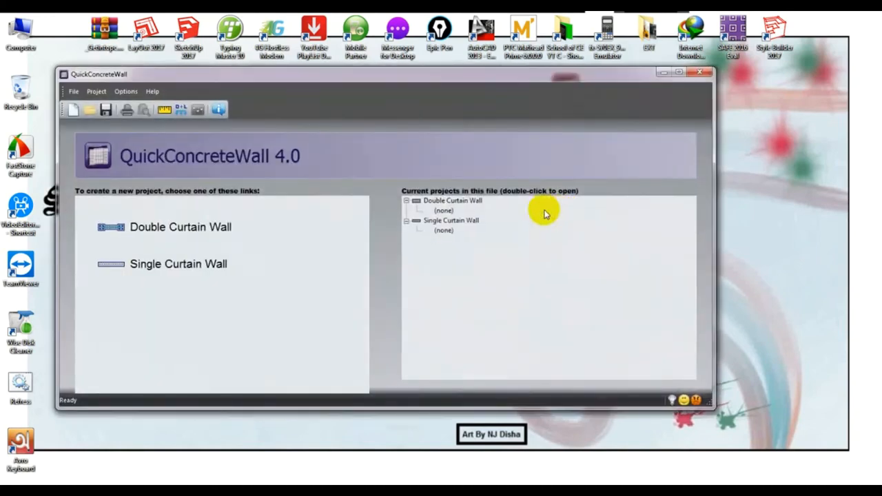
click(679, 72)
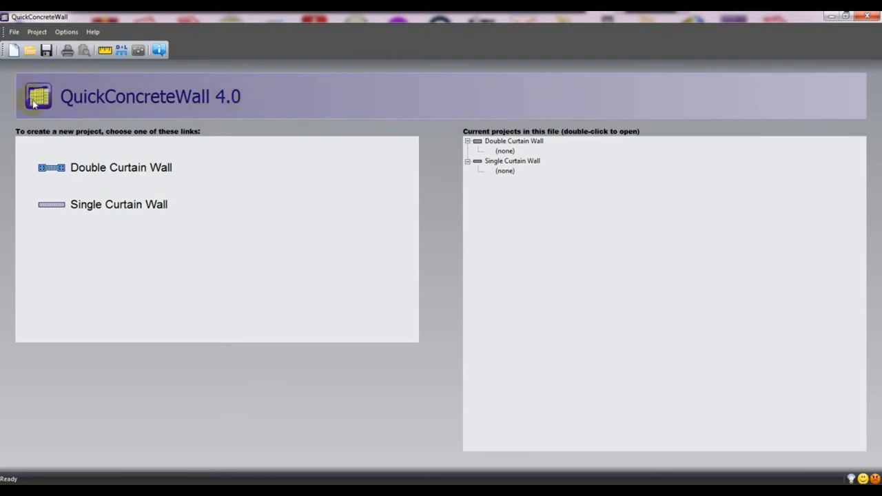
View the program's version and licensing information, then close it
click(87, 32)
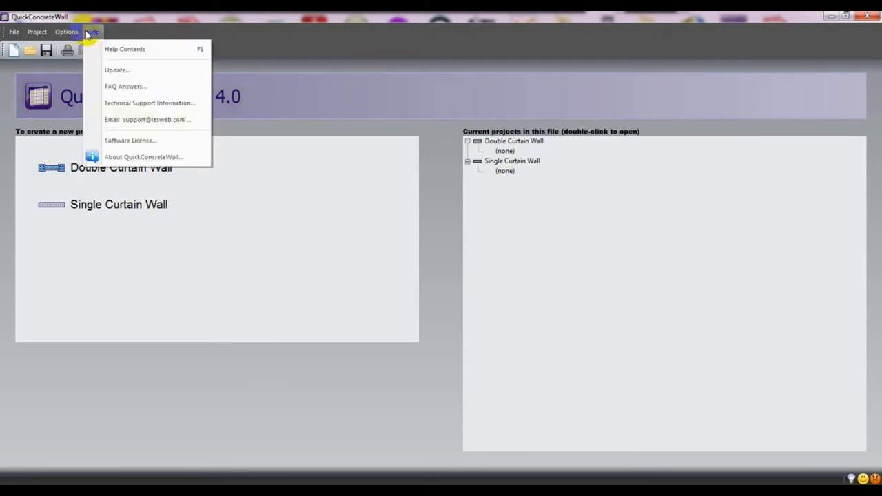
click(144, 157)
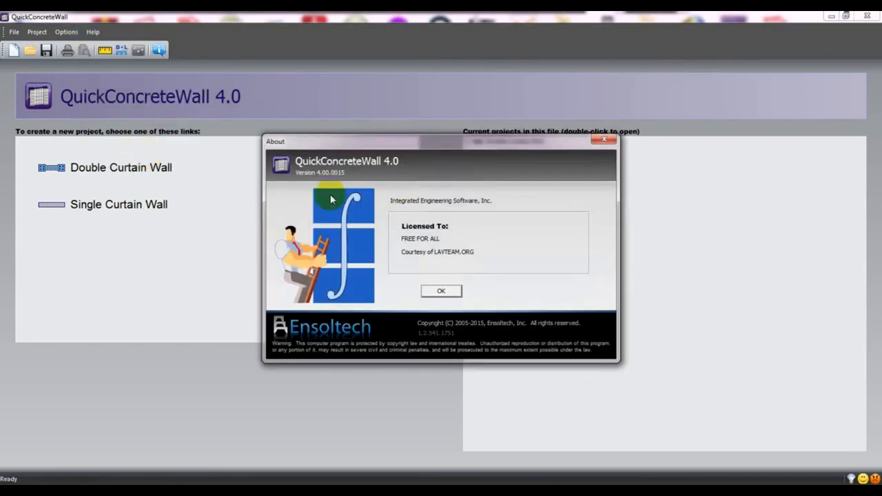
drag(425, 153, 423, 115)
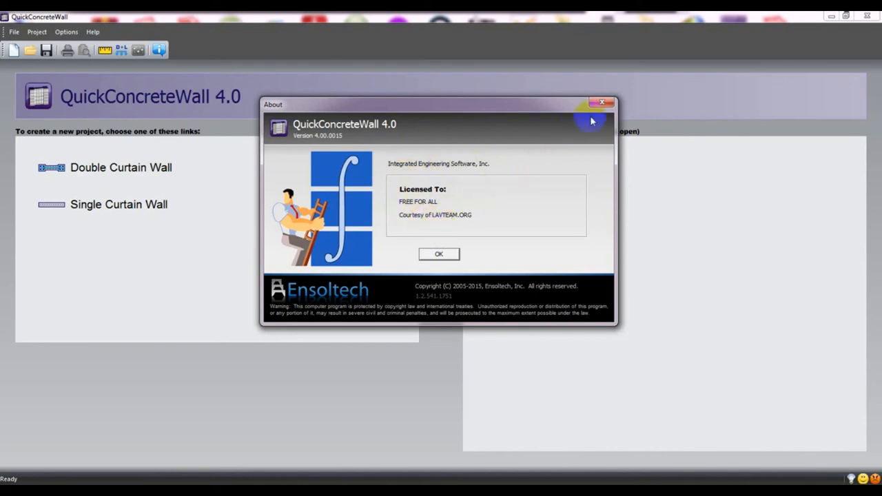
click(439, 255)
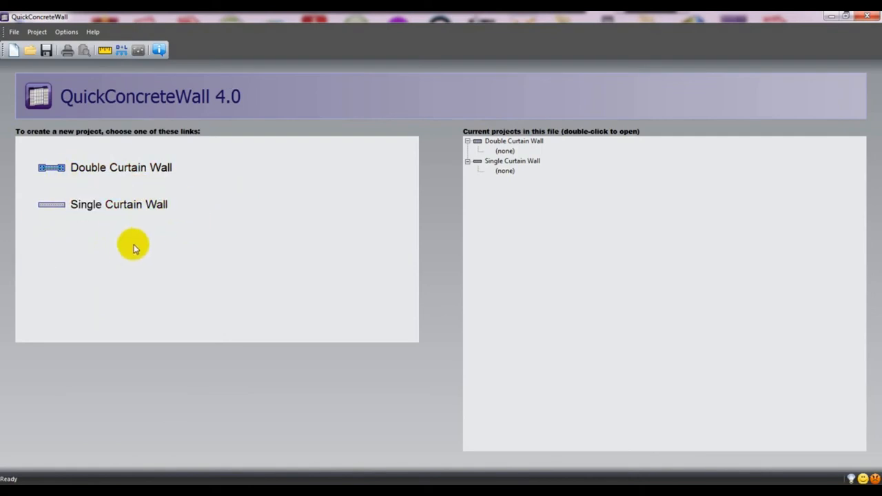
Create a new single curtain wall project named "Single Curtain Wall 1"
click(120, 211)
click(432, 227)
drag(433, 227, 487, 227)
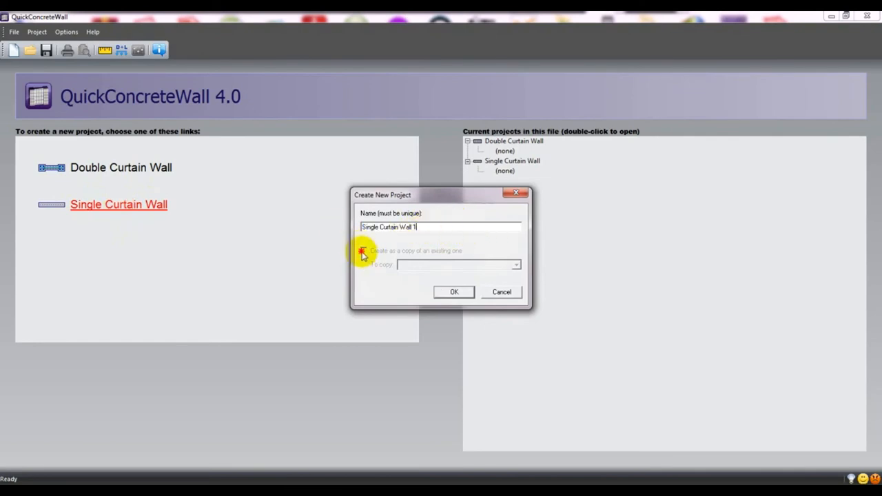
click(451, 292)
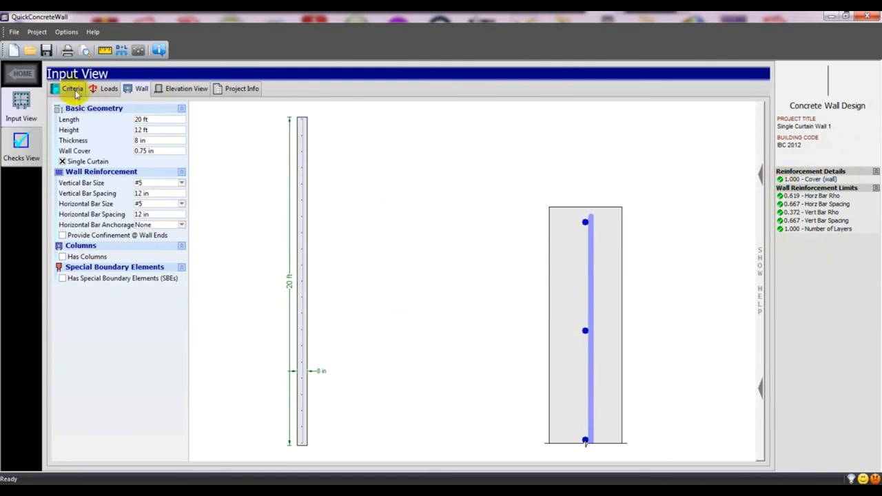
Review the summary of the wall's design checks and return to the wall input
click(22, 111)
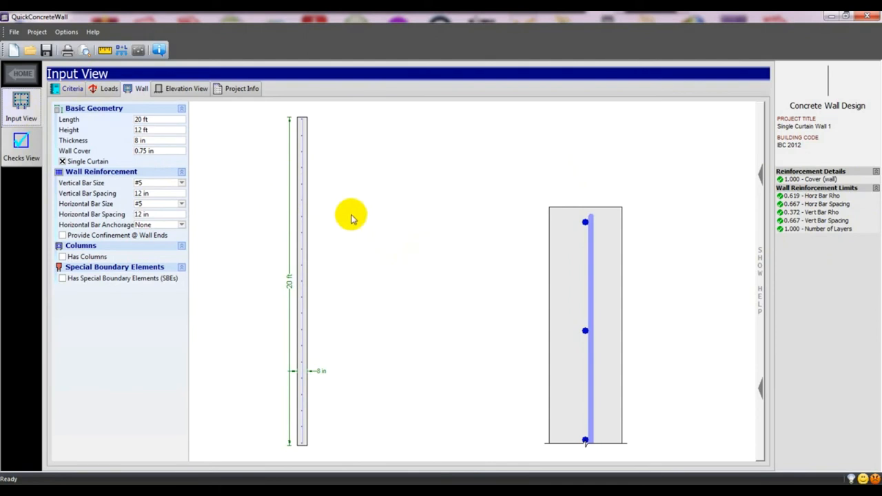
click(22, 148)
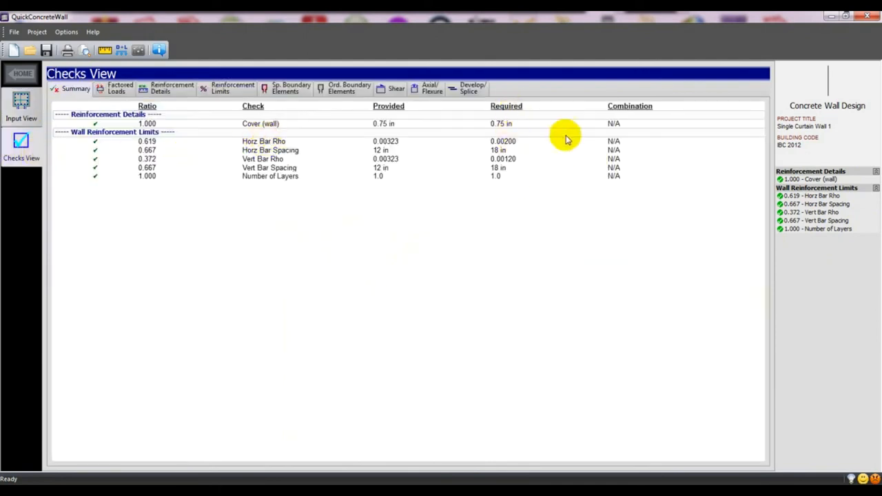
click(22, 116)
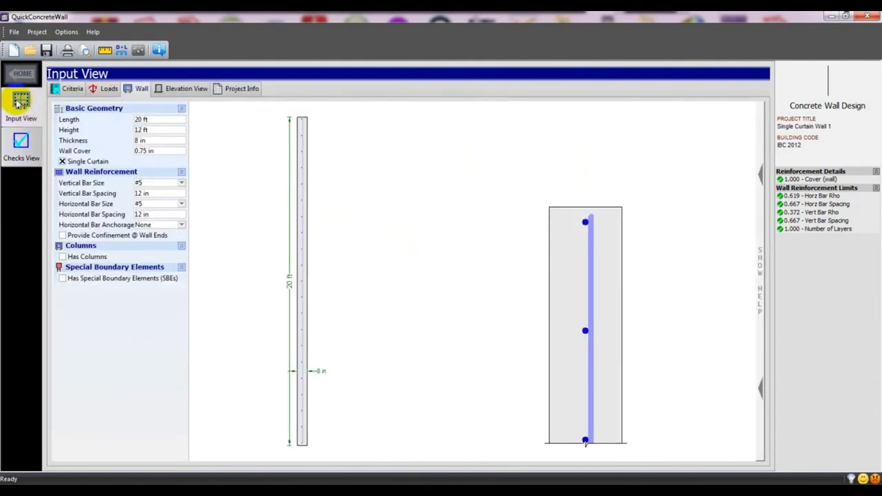
In the design criteria, choose IBC 2012 as the building code and IBC 2012 (Strength) as the load combination
click(70, 92)
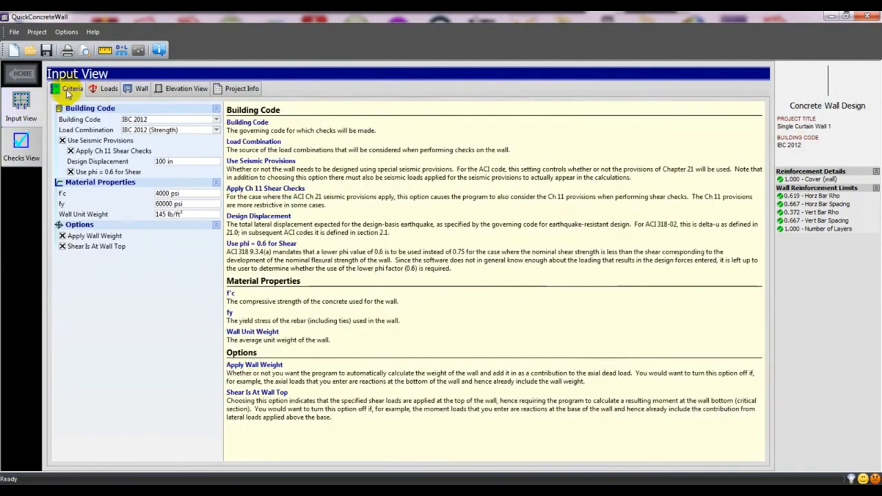
click(169, 120)
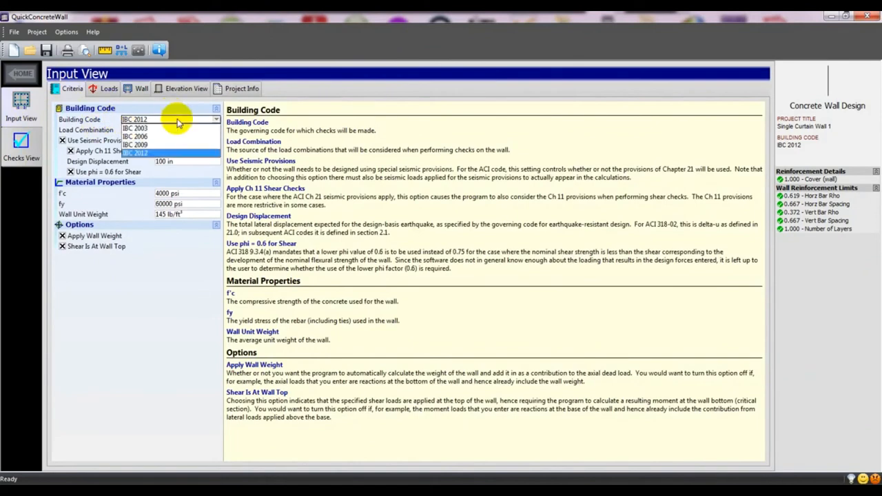
click(145, 156)
click(158, 119)
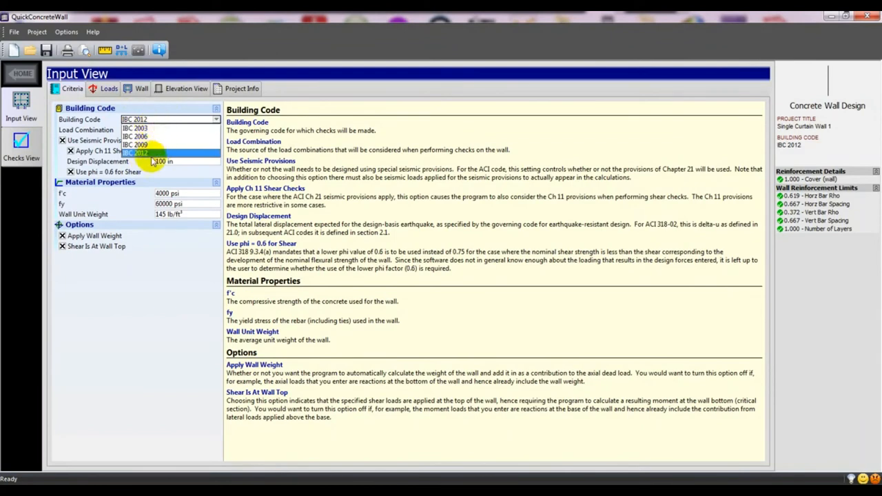
click(153, 151)
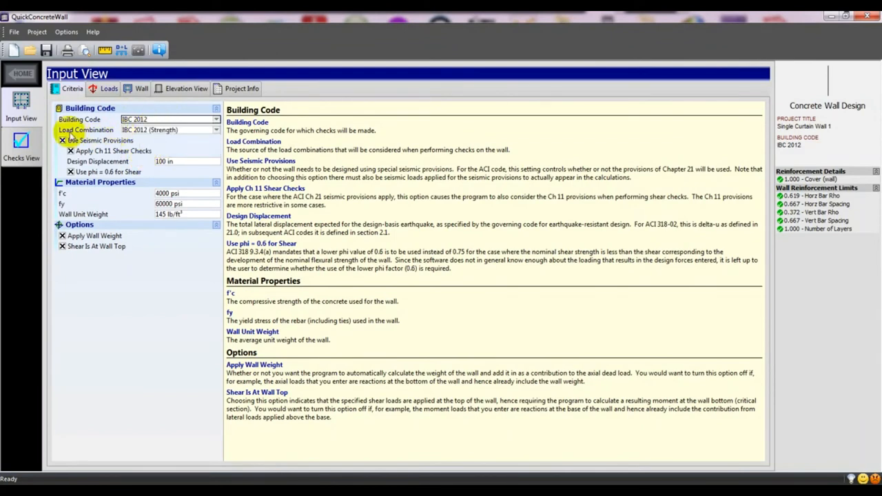
click(168, 129)
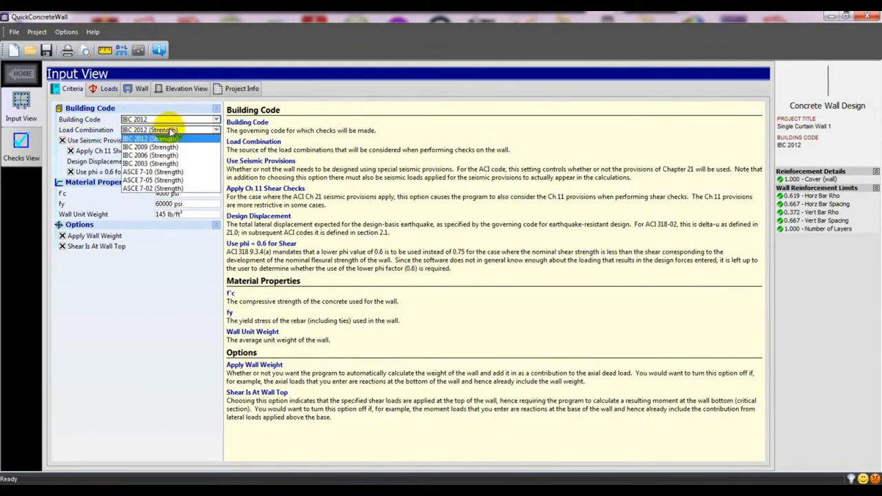
click(145, 172)
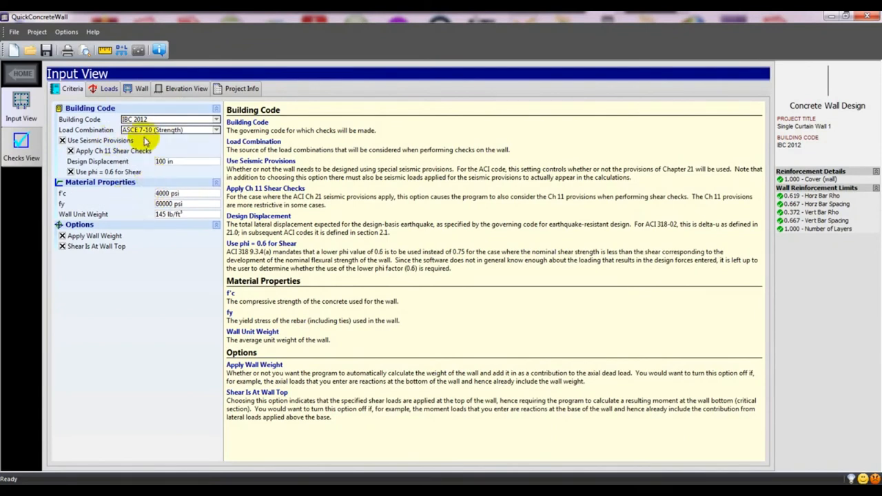
click(131, 130)
click(148, 141)
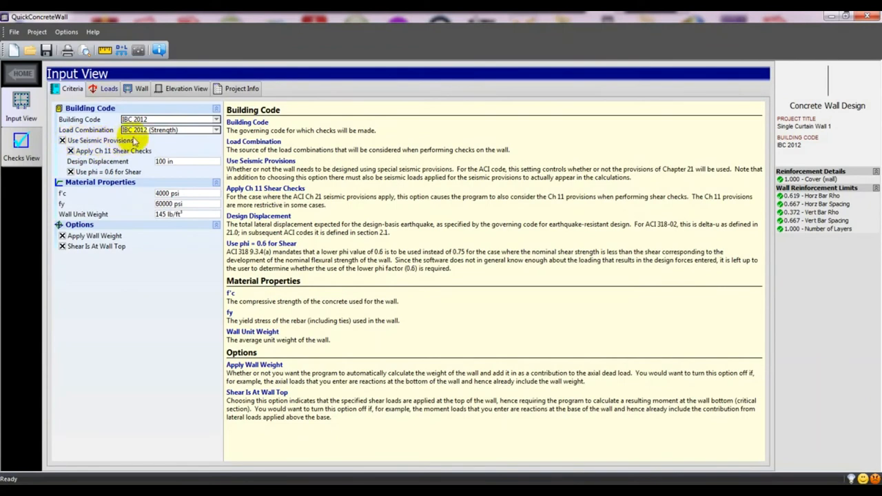
Enable the seismic provisions and set the design displacement to 2 in
click(63, 140)
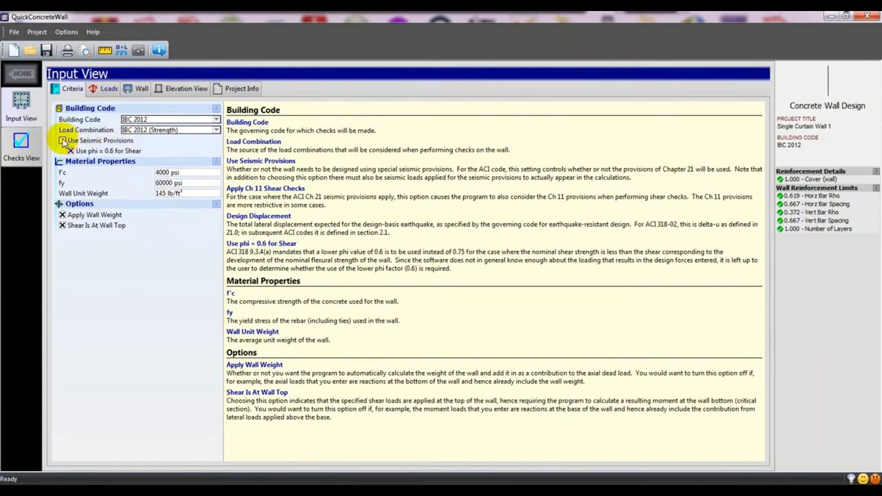
click(62, 141)
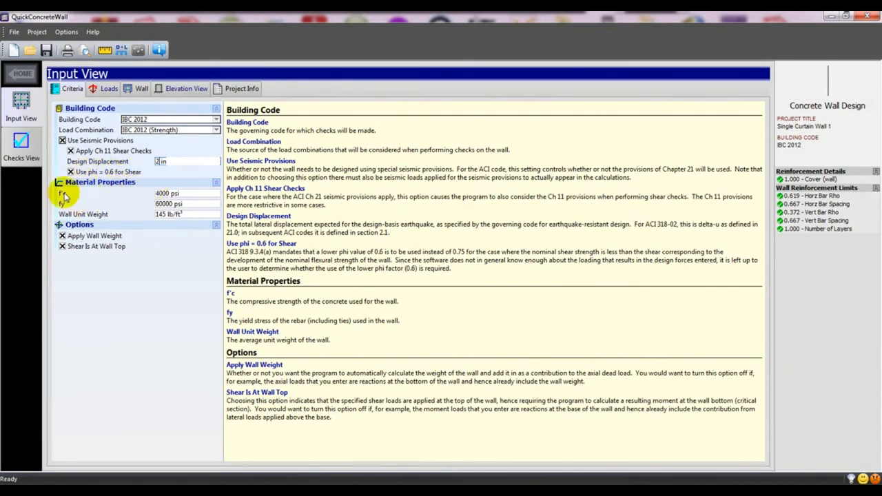
Set the concrete strength f'c to 3000 psi and the wall unit weight to 145 lb/ft³, with shear applied at the wall top
click(159, 193)
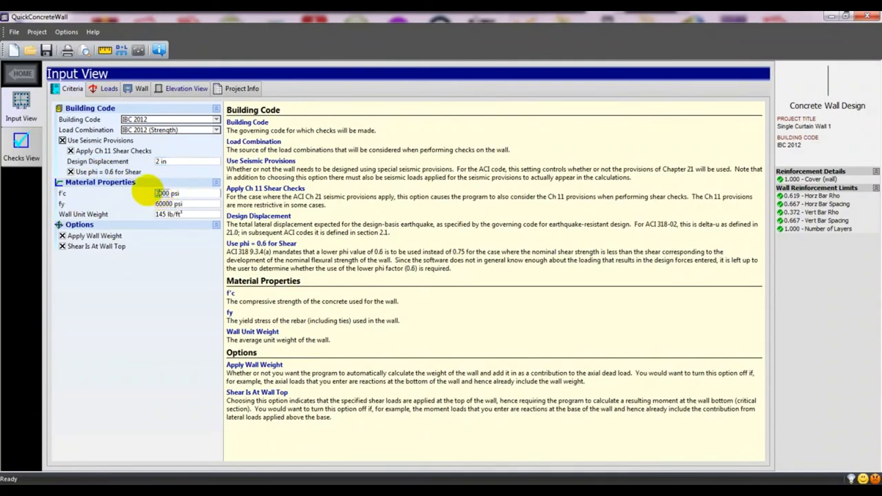
click(177, 204)
click(168, 215)
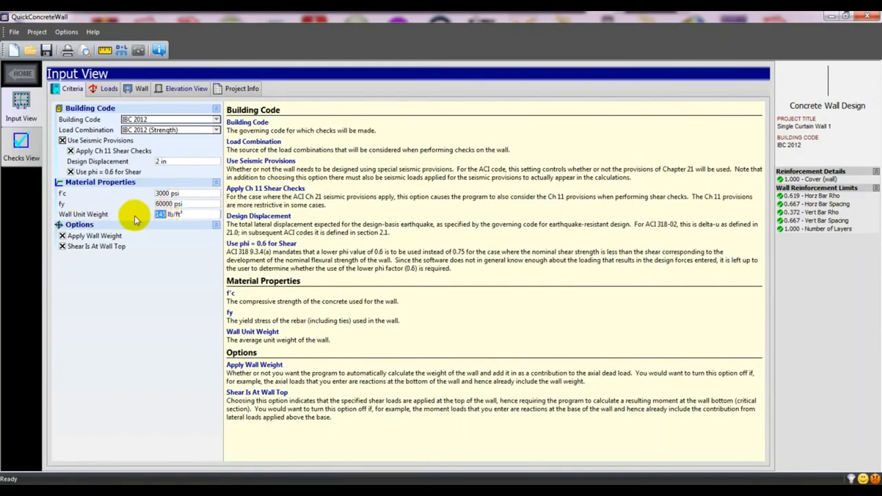
click(157, 214)
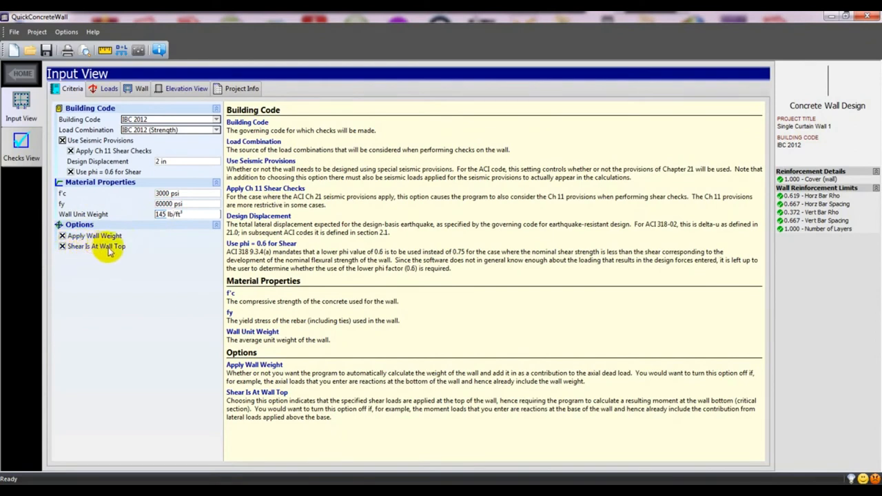
click(62, 246)
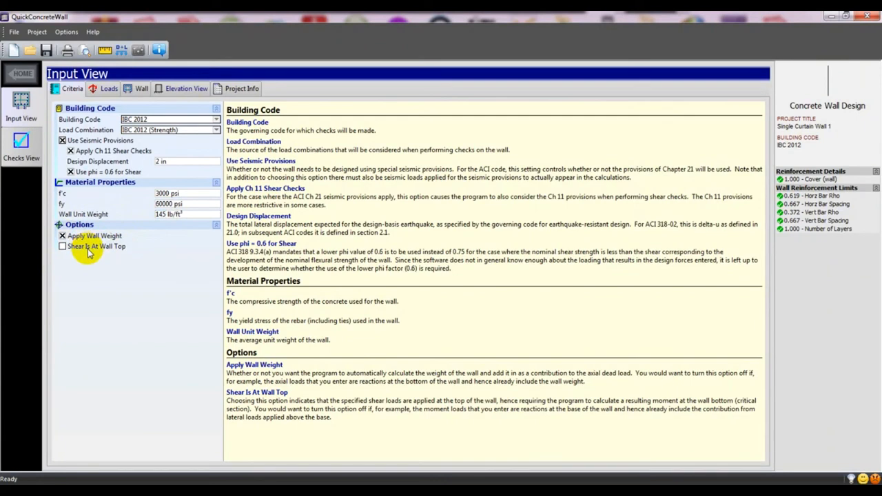
click(64, 248)
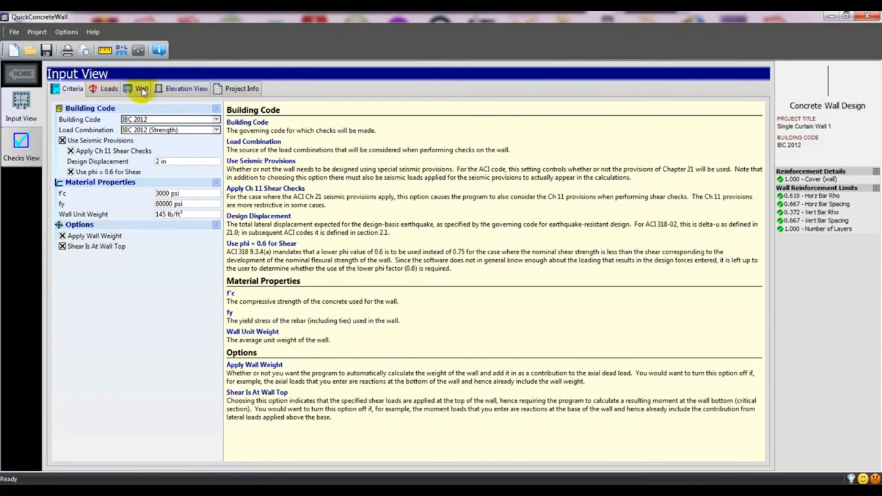
Add a new load to the wall with Dead as its source
click(109, 90)
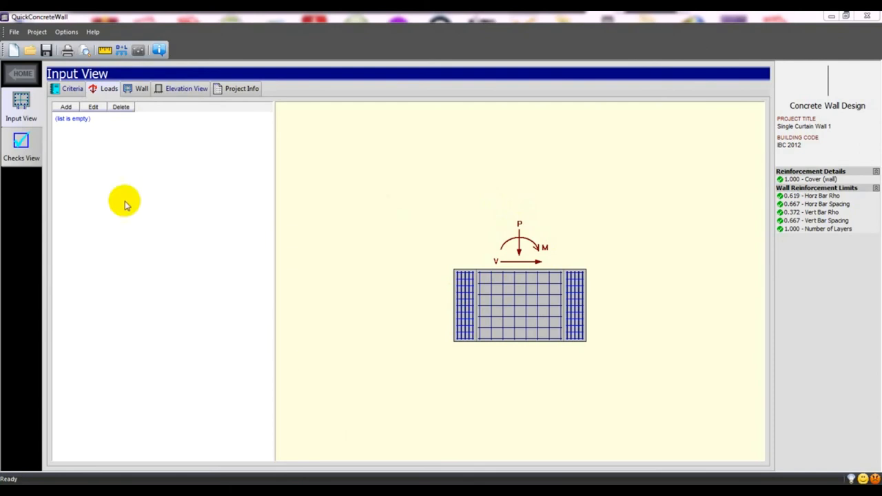
click(67, 108)
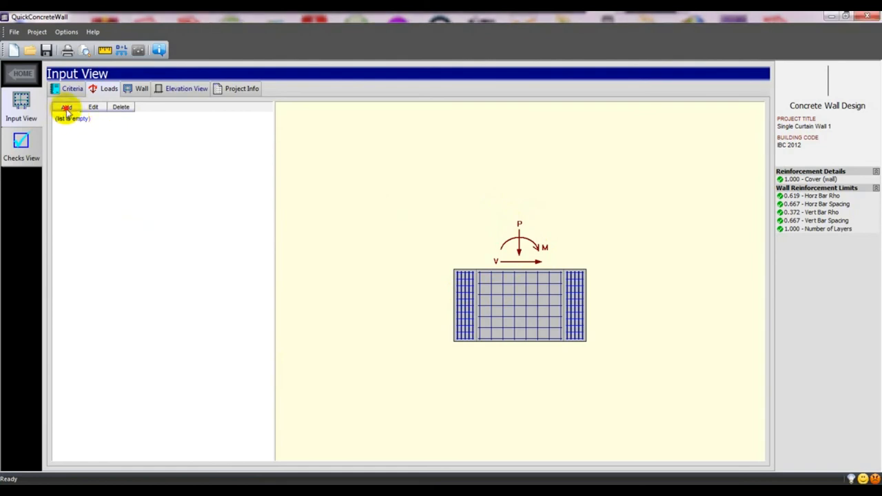
drag(385, 200, 302, 182)
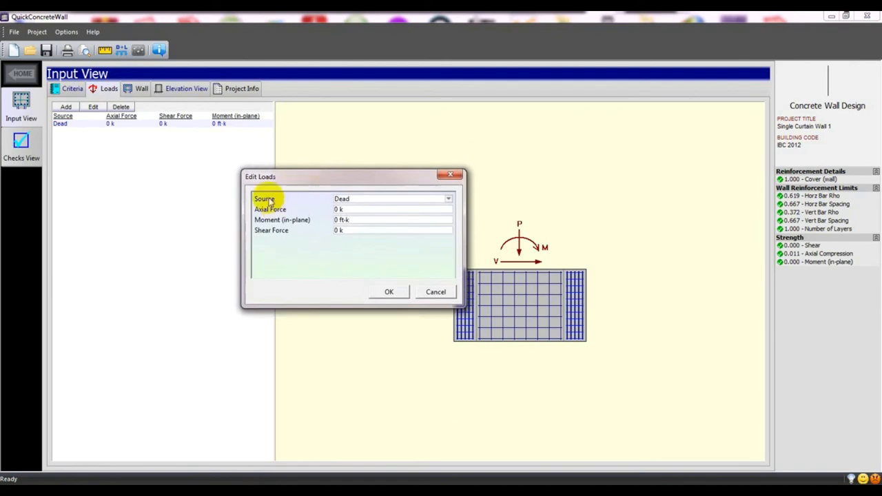
click(344, 198)
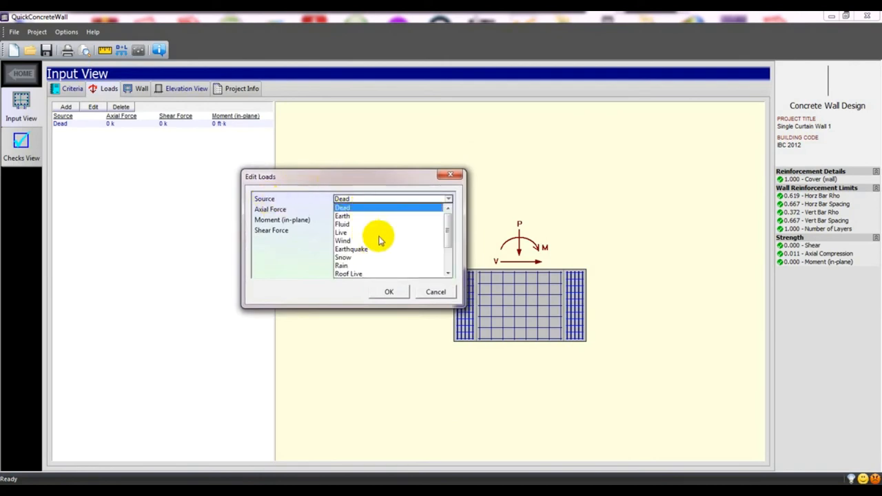
click(343, 207)
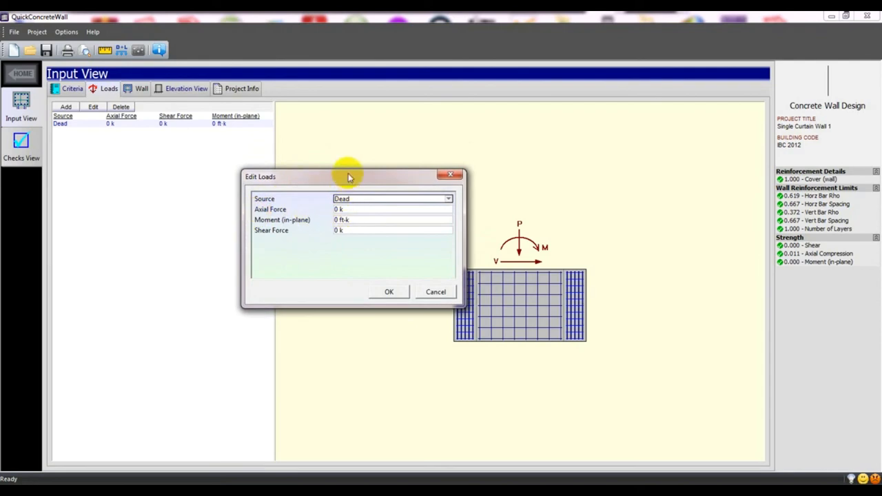
drag(361, 176, 341, 173)
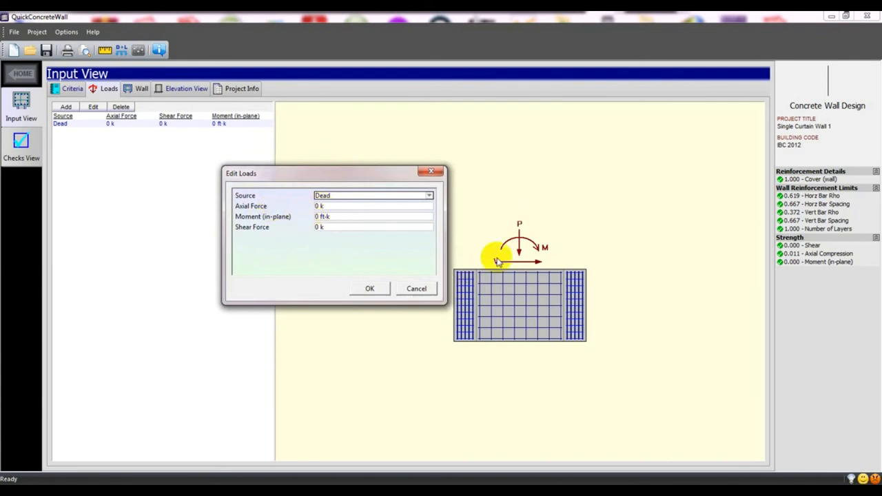
Give the dead load an axial force of 50 k, an in-plane moment of 10 ft·k and a shear force of 5 k
click(315, 206)
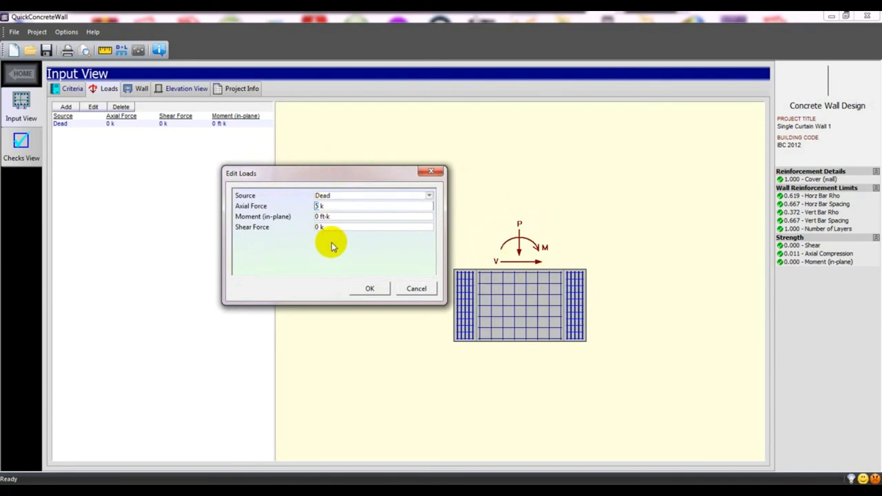
click(319, 217)
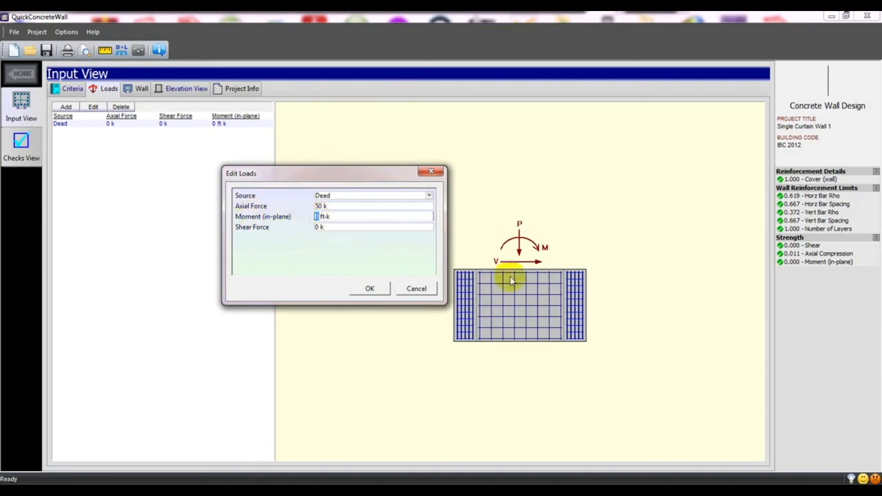
text(10)
click(319, 227)
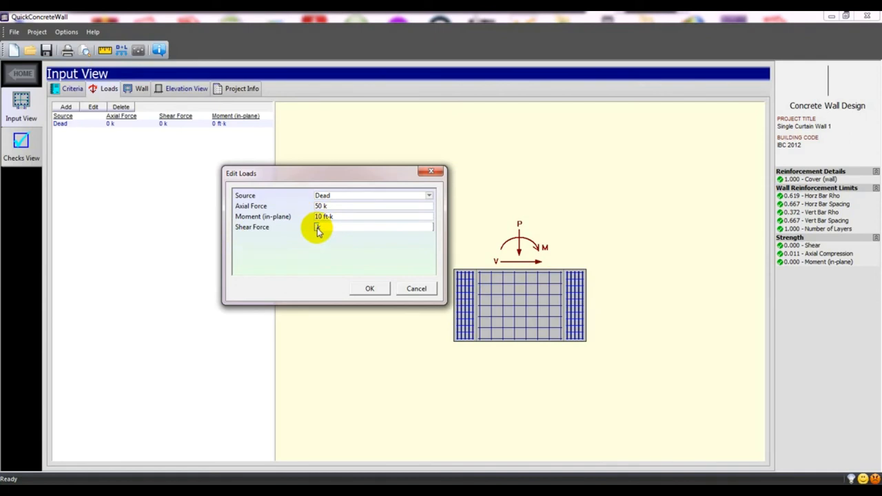
click(363, 288)
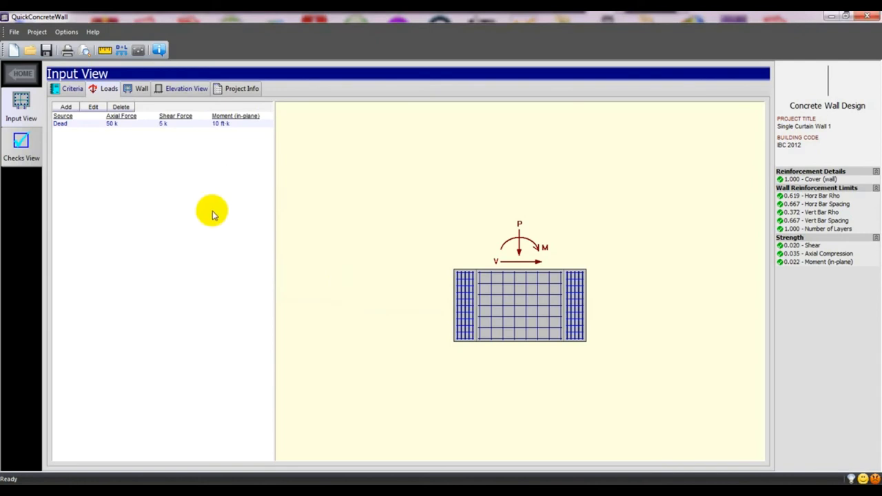
Add a Live load with an axial force of 20 k, an in-plane moment of 10 ft·k and a shear force of 4 k
click(66, 106)
click(486, 219)
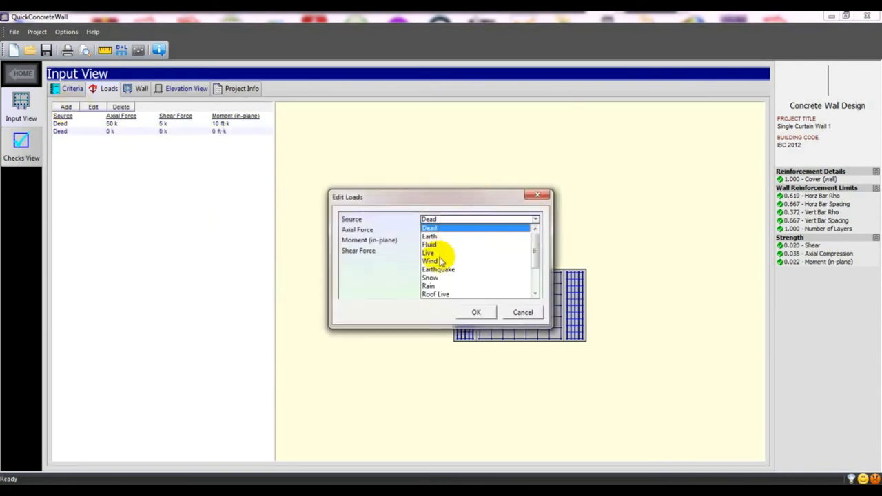
click(434, 253)
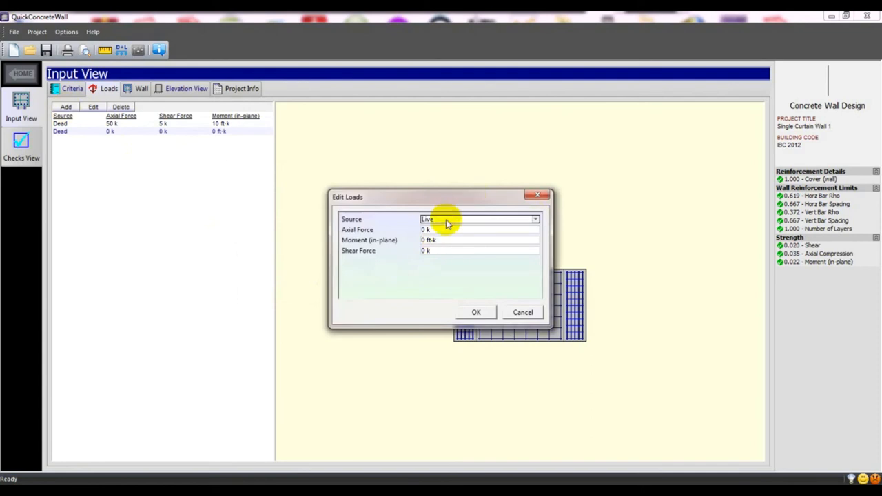
click(477, 314)
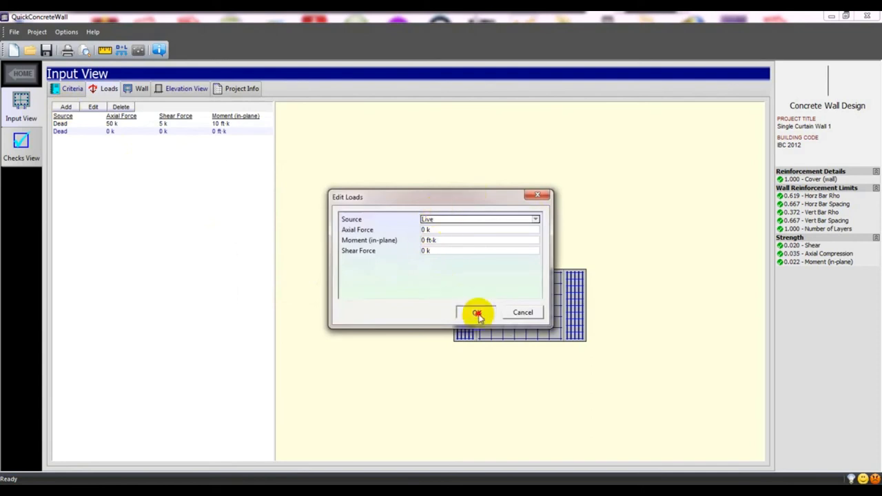
click(425, 231)
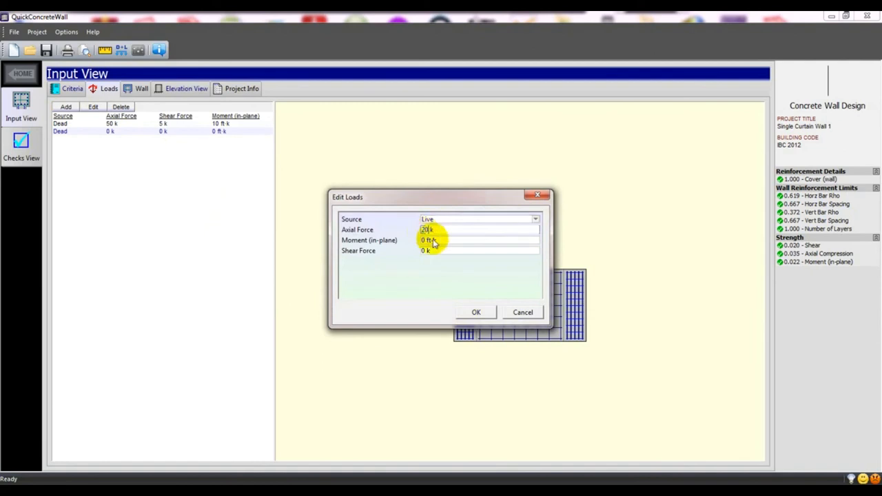
key(Tab)
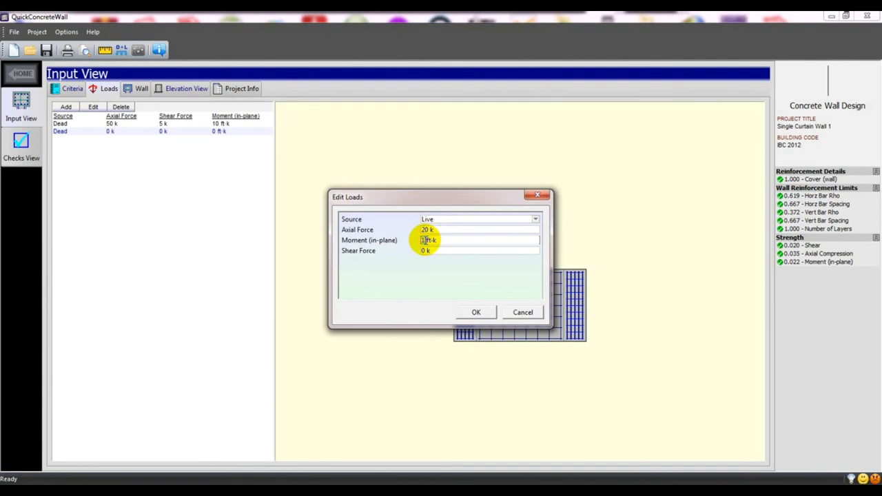
click(424, 252)
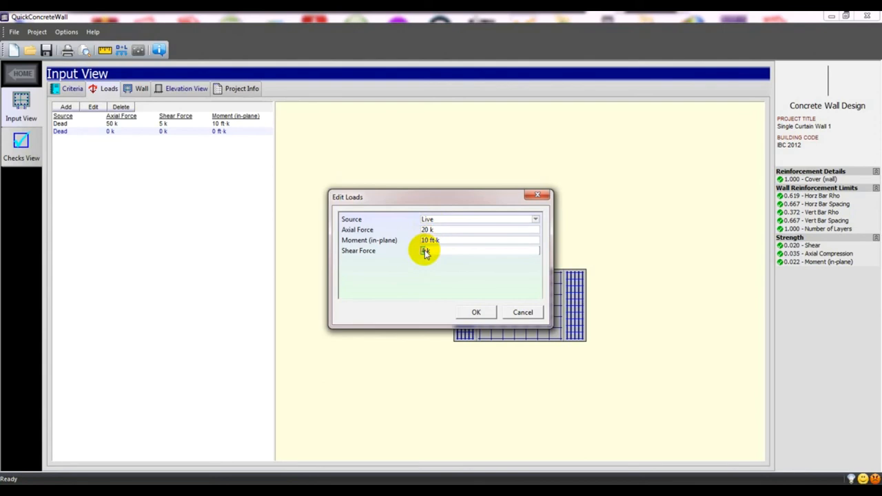
text(4)
click(476, 311)
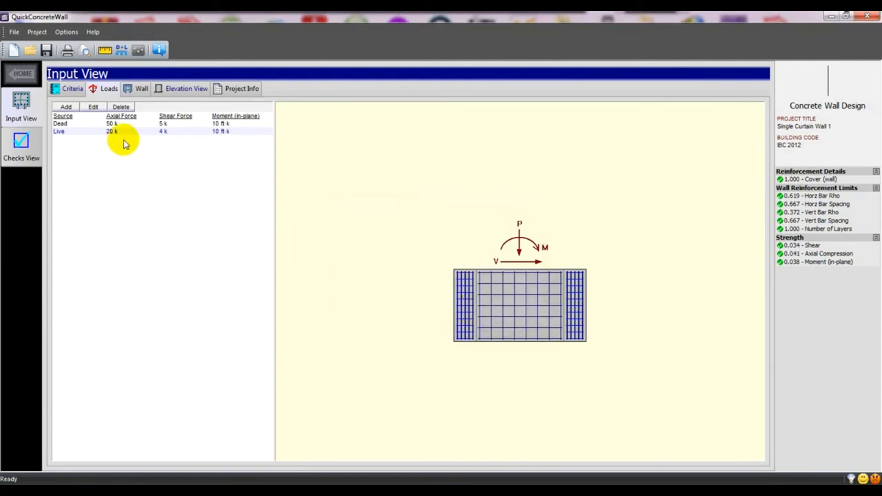
In the wall's basic geometry, set the height to 10 ft and the thickness to 10 in
click(137, 90)
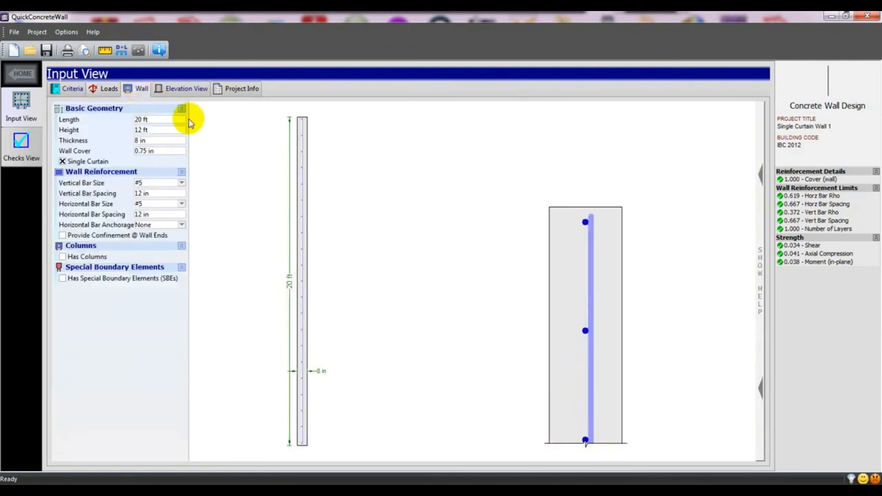
click(177, 93)
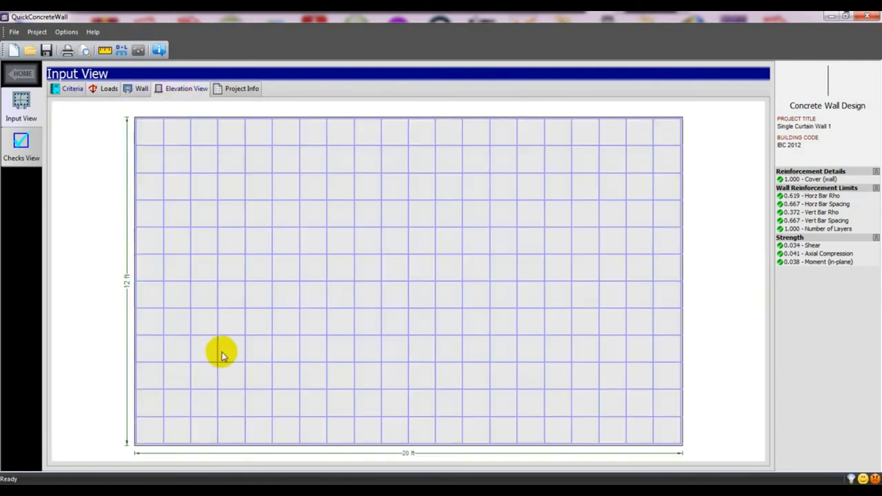
click(140, 91)
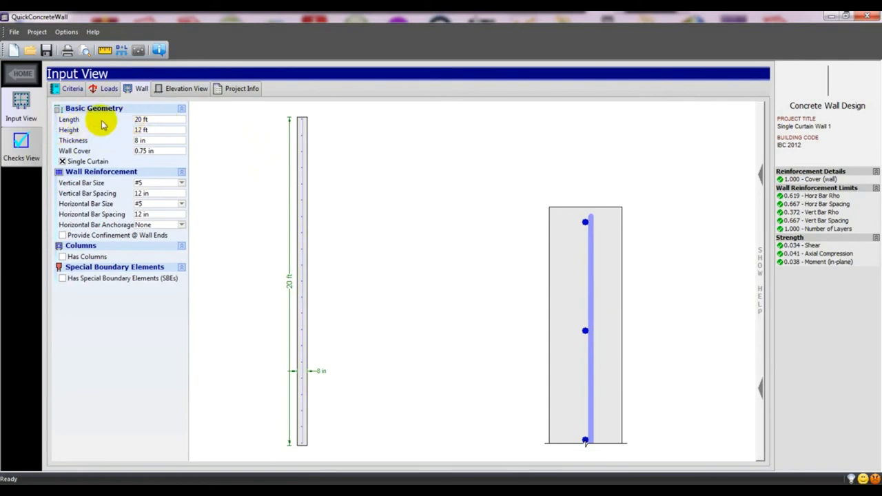
double_click(138, 119)
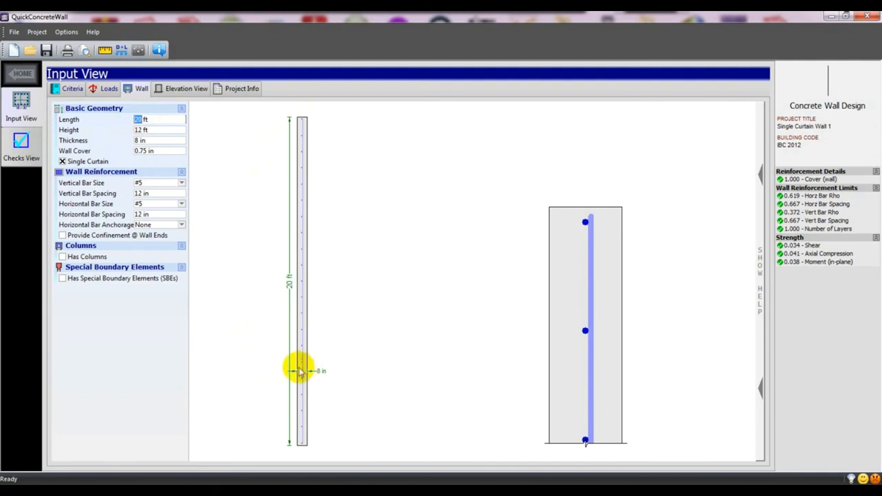
click(144, 128)
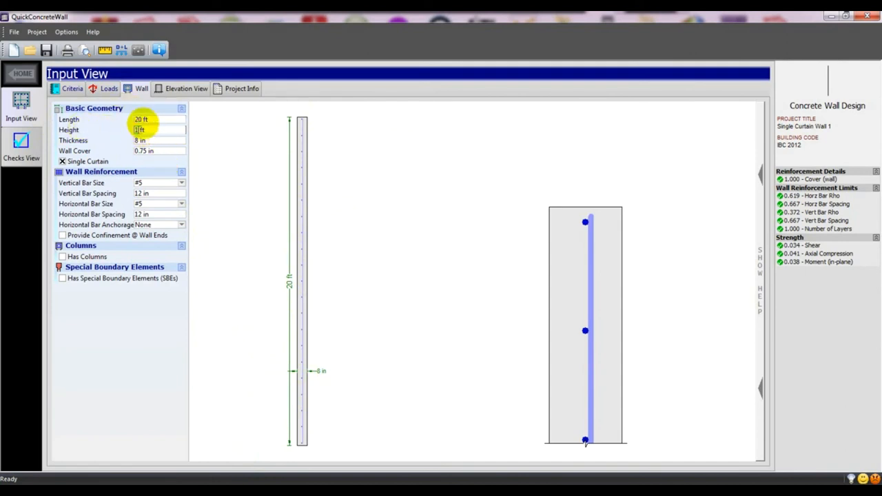
text(10)
click(139, 142)
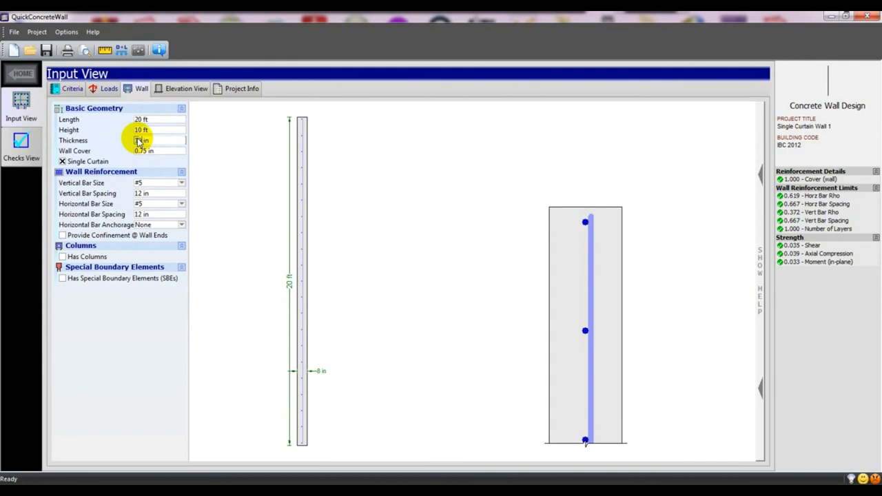
text(10)
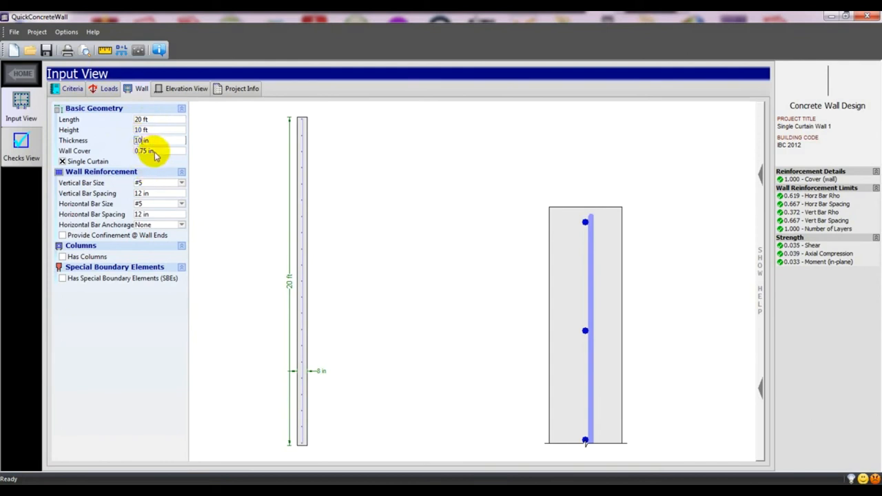
click(158, 151)
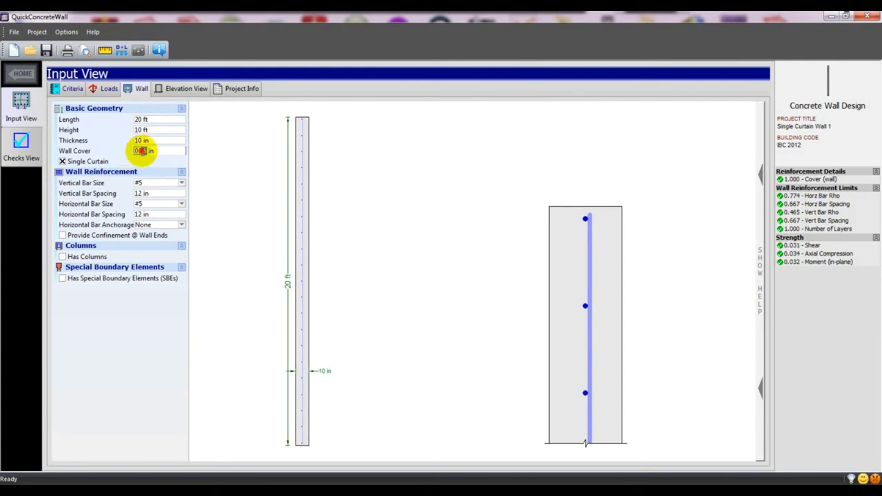
text(5)
double_click(145, 151)
click(166, 150)
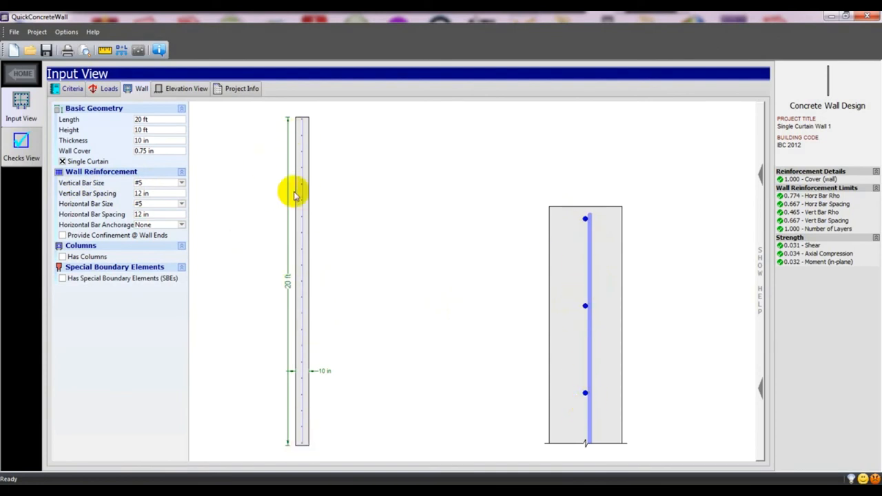
Try vertical bar sizes #4 and #3 in the wall reinforcement and settle on #4
click(149, 183)
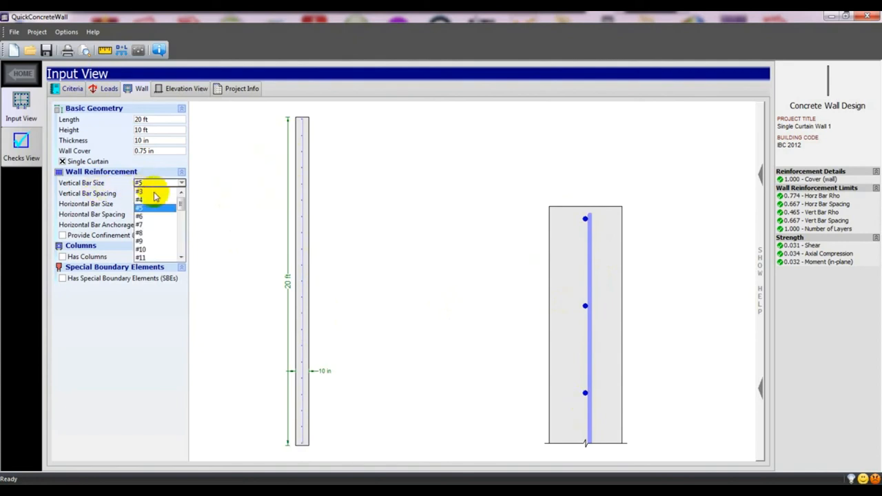
click(155, 200)
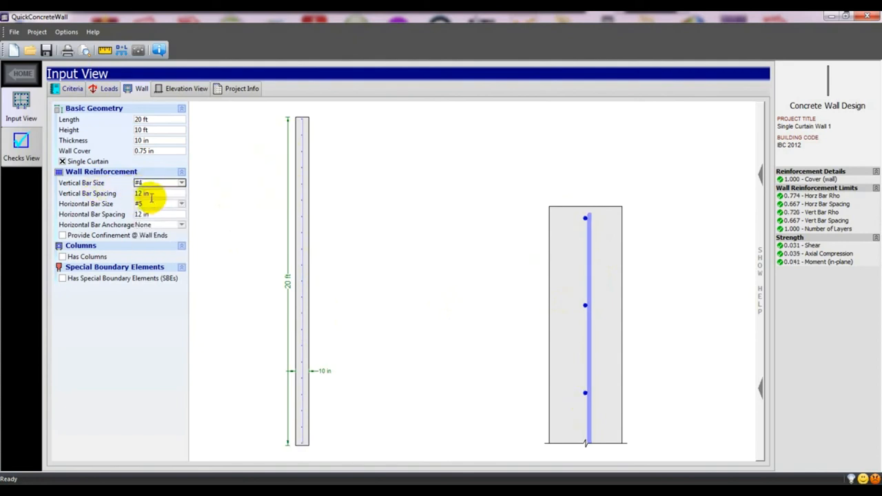
click(157, 183)
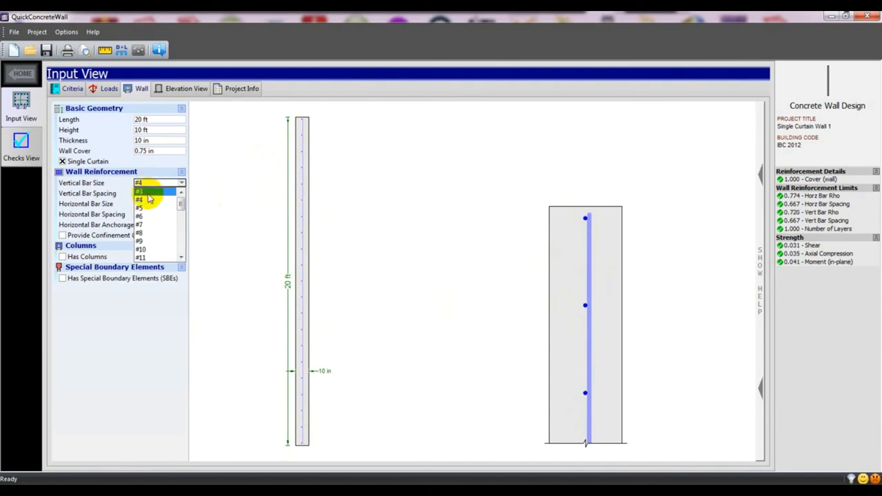
click(148, 192)
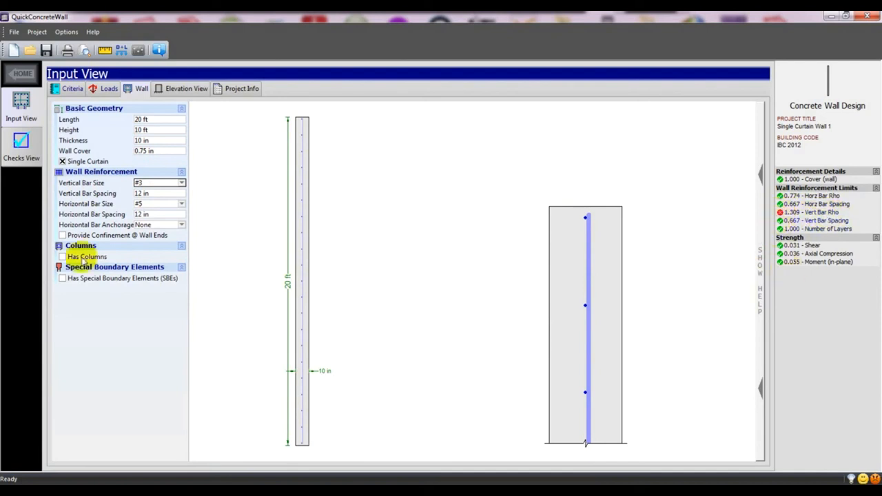
click(150, 182)
click(160, 199)
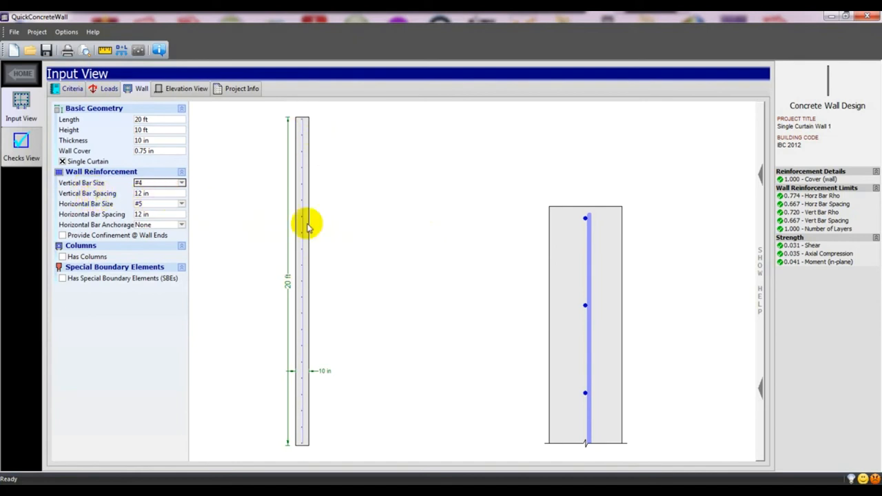
Set the vertical bar spacing of the wall reinforcement to 10 in
click(165, 194)
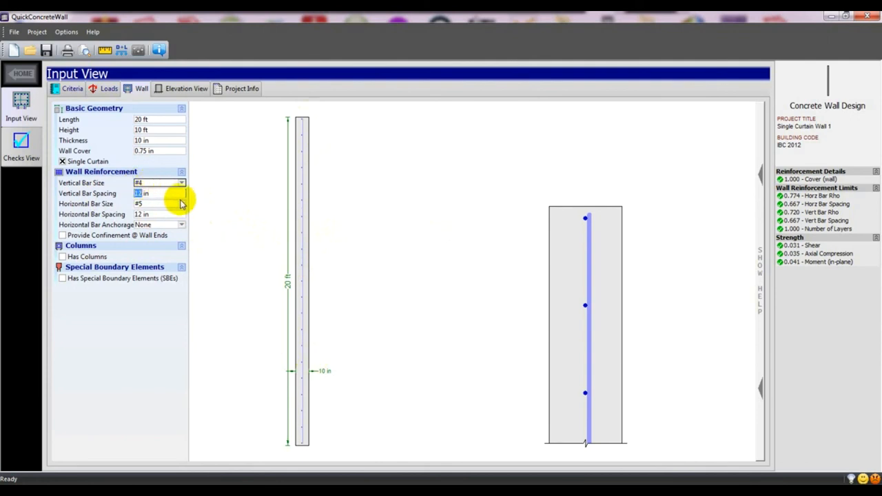
text(10)
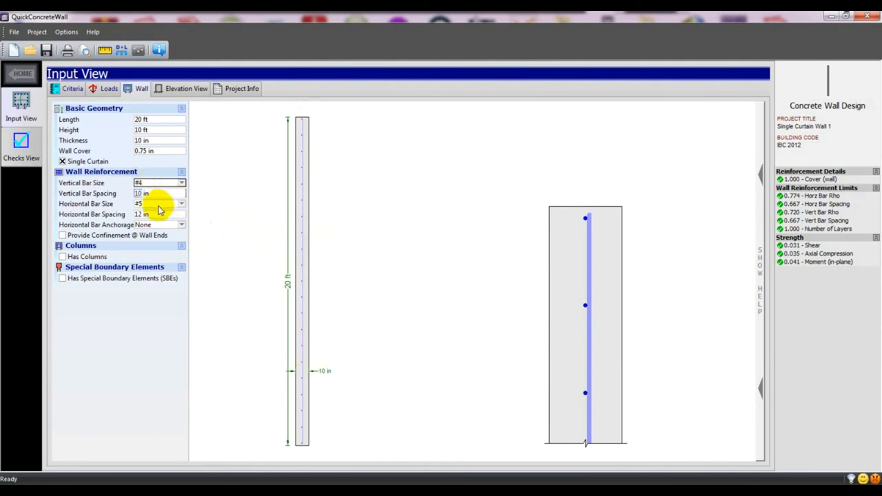
click(219, 236)
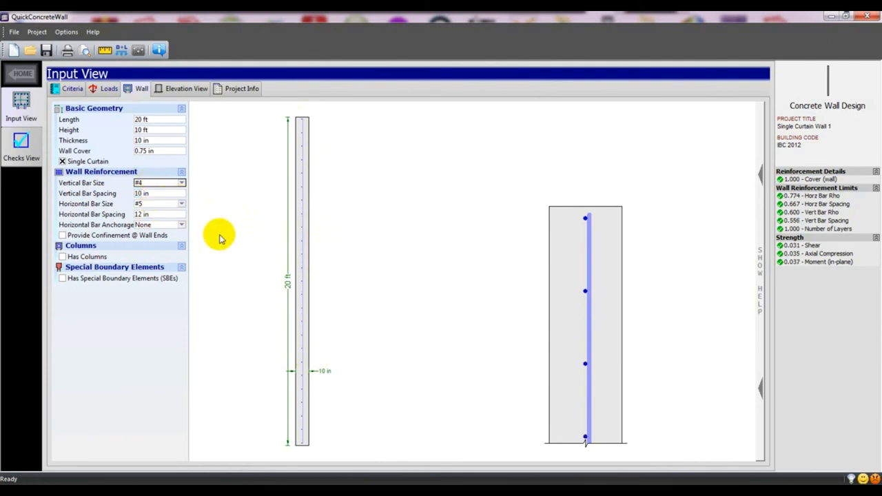
Set the horizontal wall reinforcement to #4 bars with a spacing of 10 in
click(172, 204)
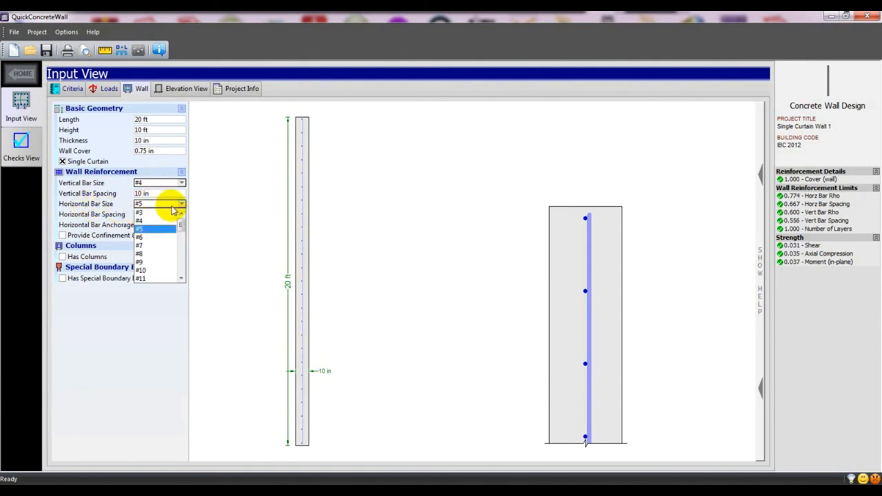
click(147, 220)
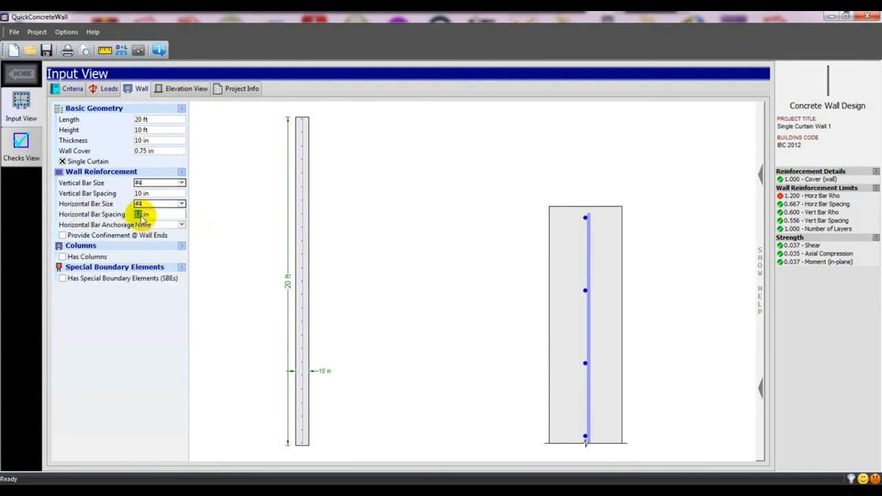
click(242, 275)
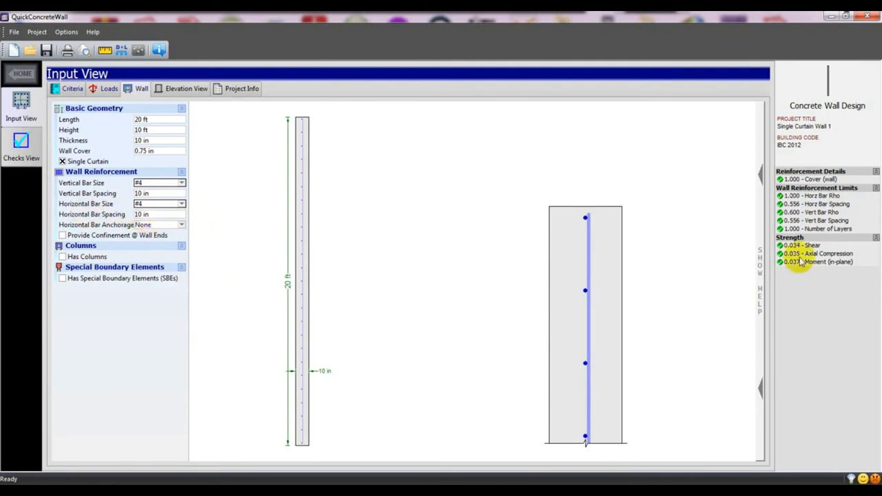
Set the vertical bar spacing of the wall reinforcement to 12 in
click(144, 205)
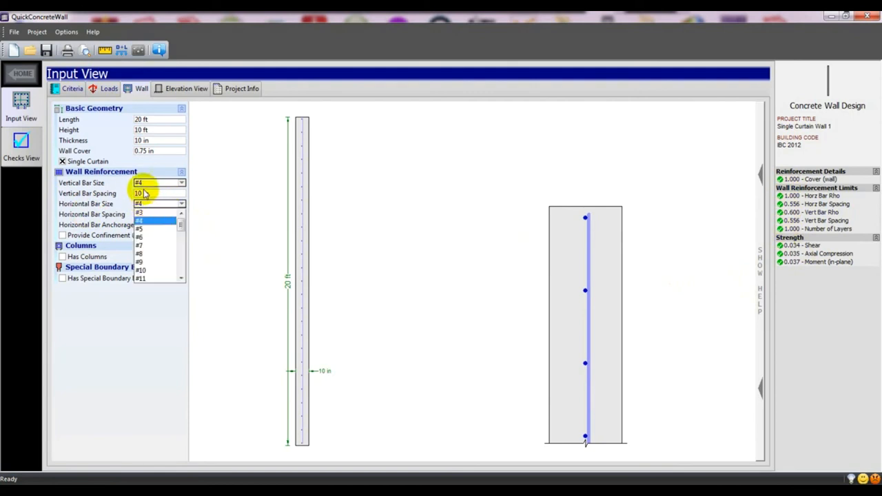
click(218, 197)
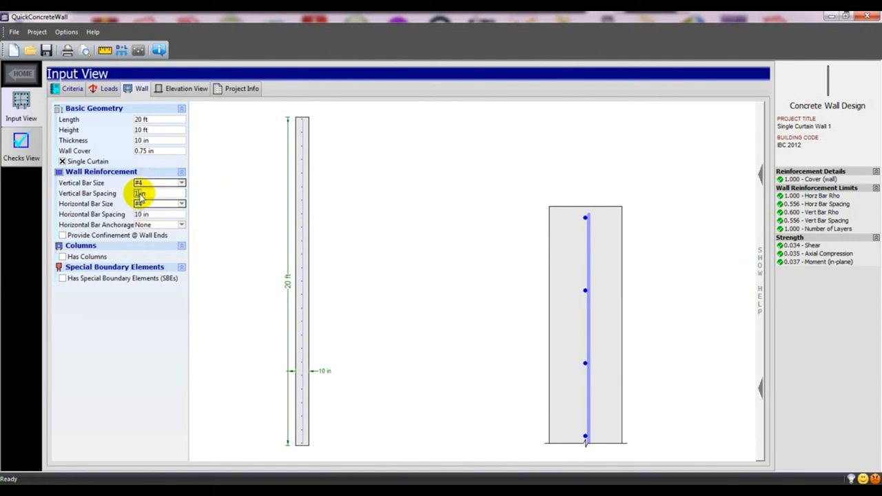
text(2)
click(196, 219)
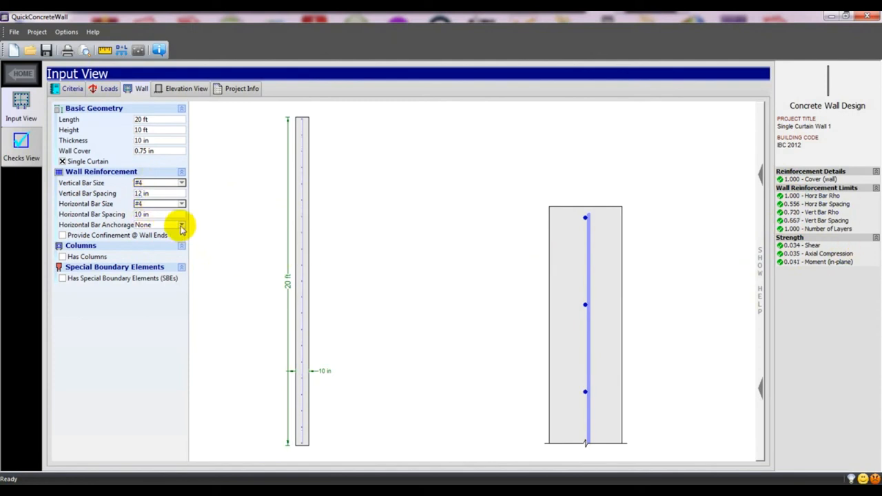
Try a horizontal bar spacing of 12 in for the wall reinforcement and return it to 10 in
click(138, 214)
text(1)
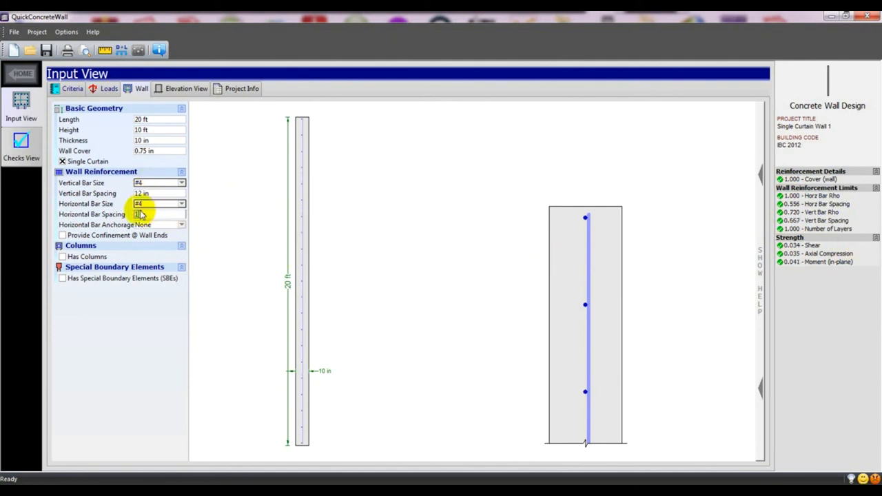
text(2)
click(198, 240)
text(0)
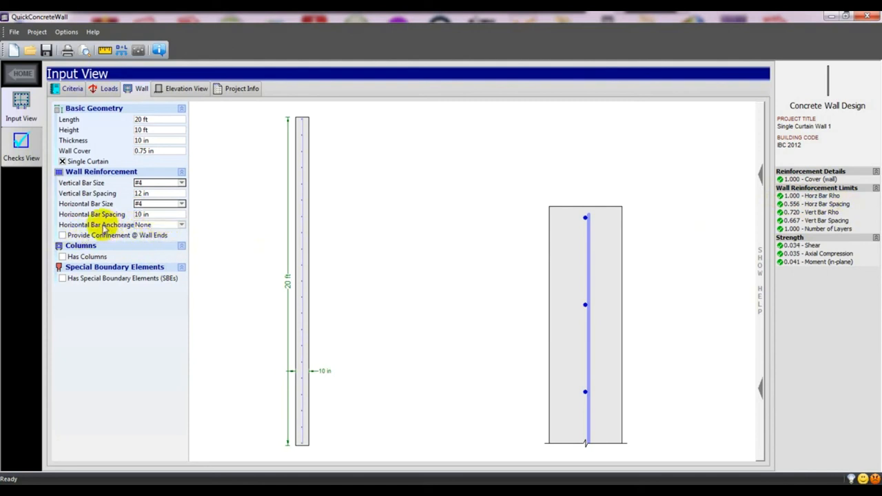
Try the 90° Hook and Straight options for the horizontal bar anchorage and settle on 90° Hook
click(155, 226)
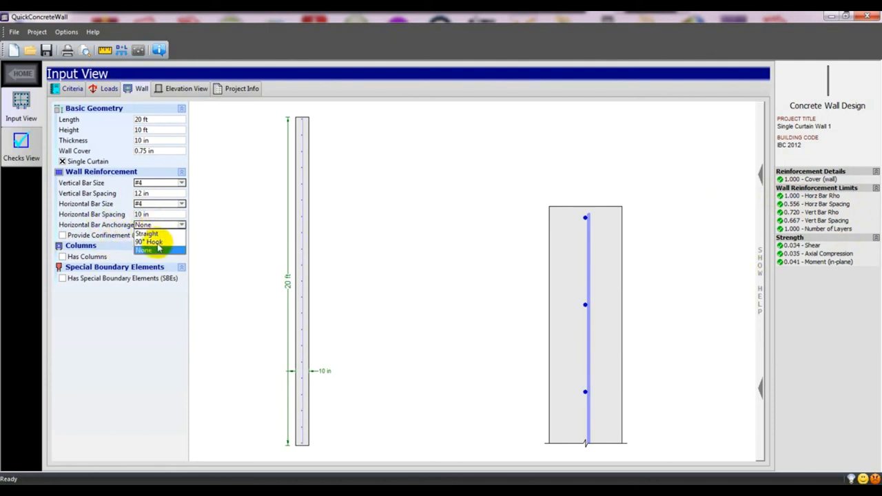
click(155, 241)
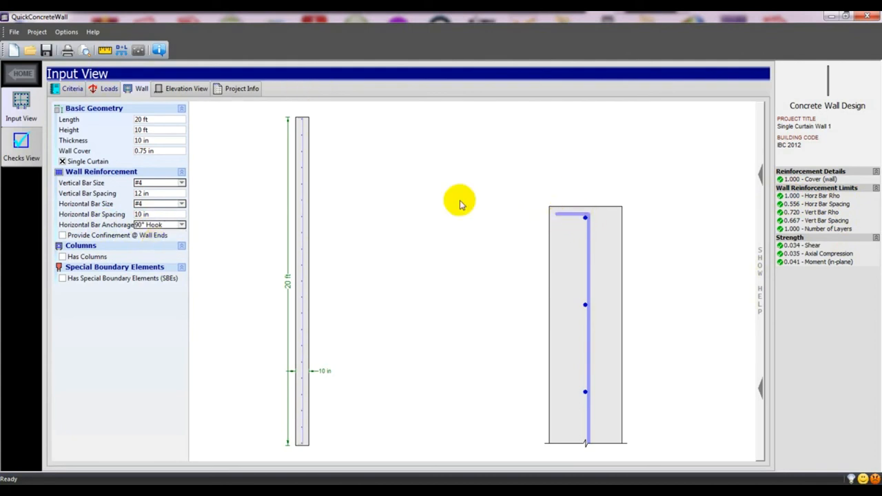
click(166, 224)
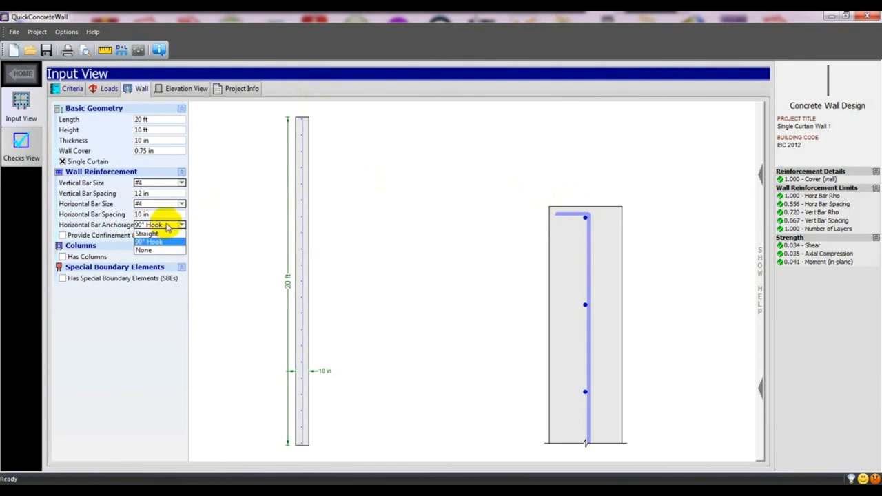
click(147, 234)
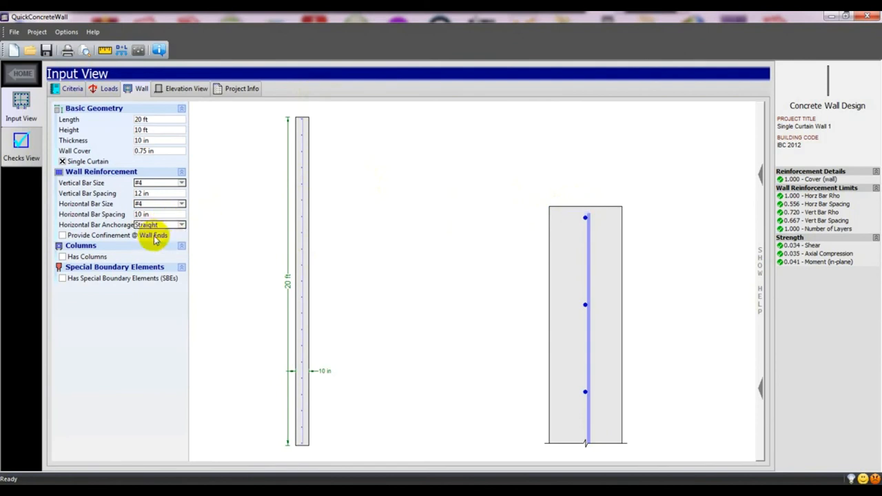
click(173, 227)
click(157, 241)
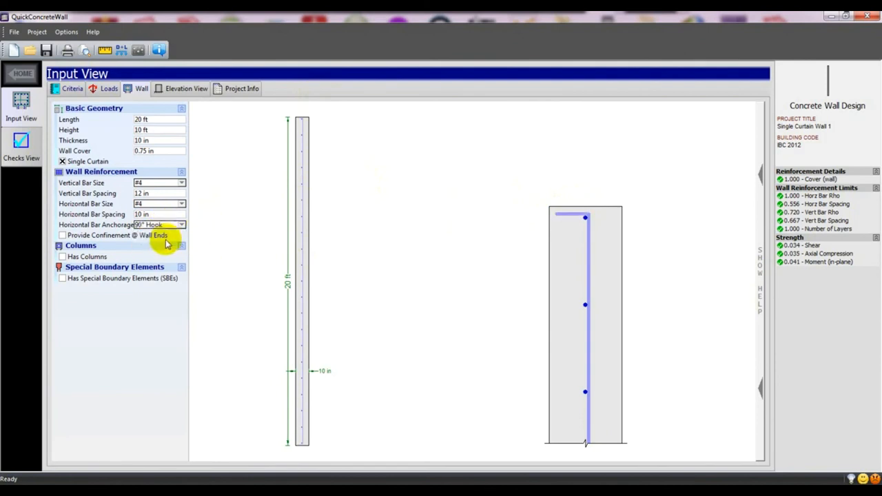
Try confinement at the wall ends with #3 ties and a 12 in extent, and turn the confinement off again
click(62, 235)
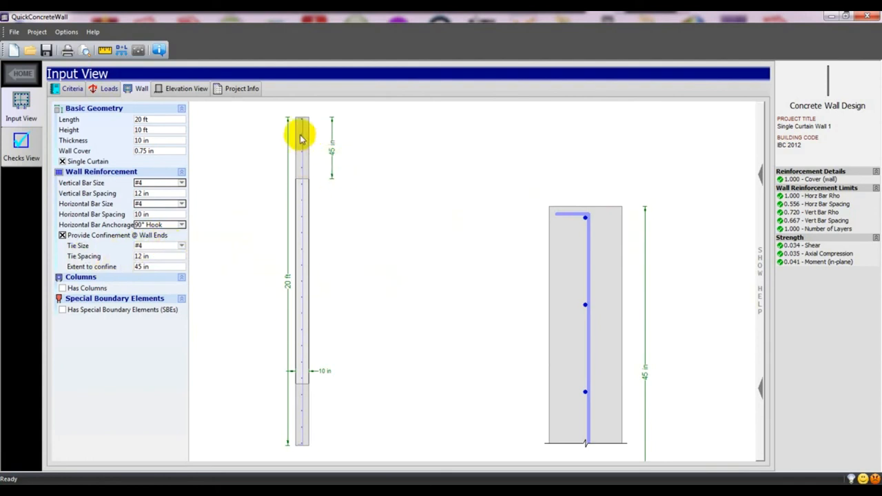
click(62, 235)
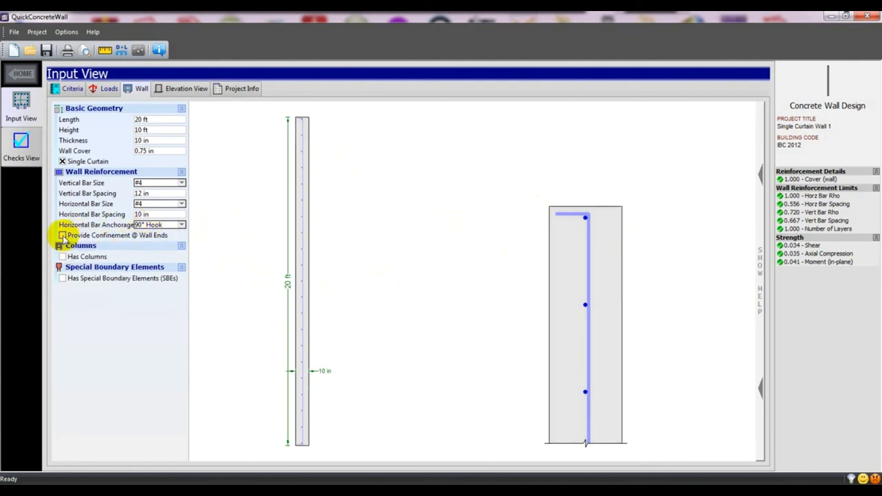
click(62, 235)
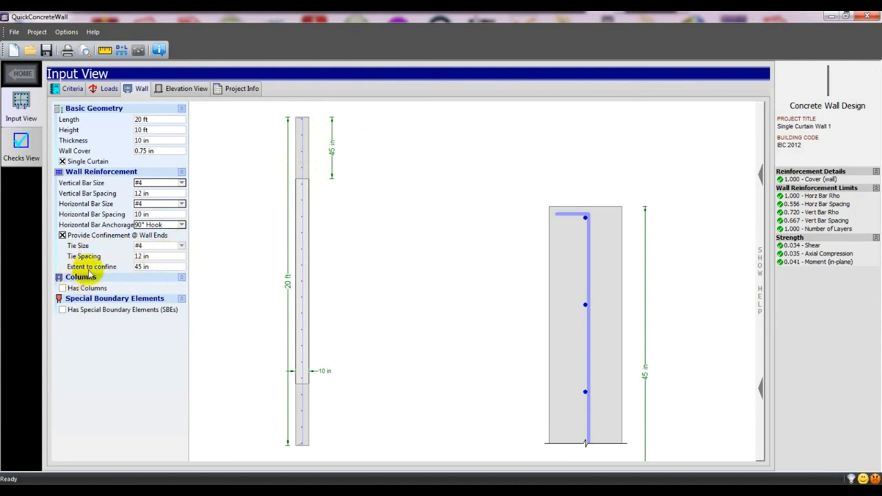
drag(138, 269, 157, 267)
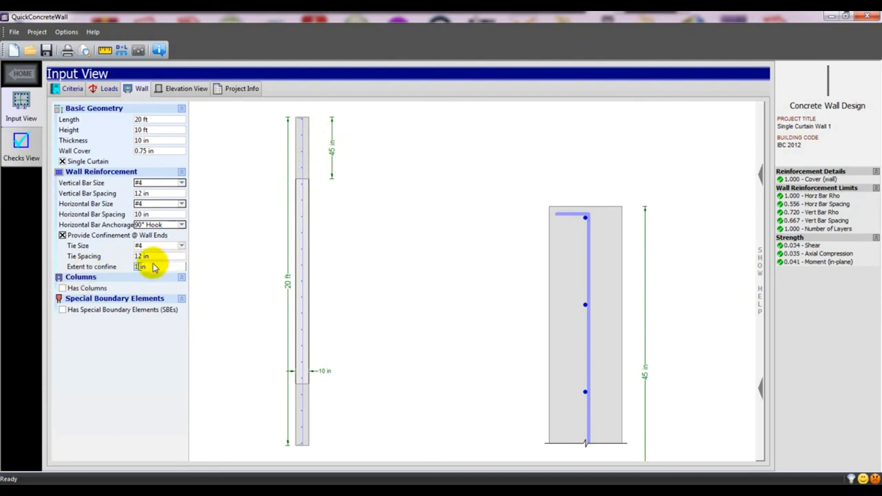
click(224, 295)
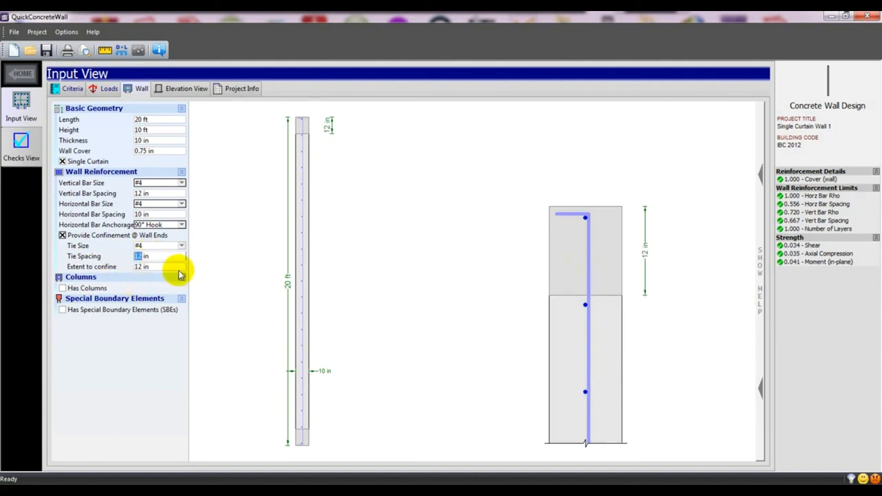
click(144, 246)
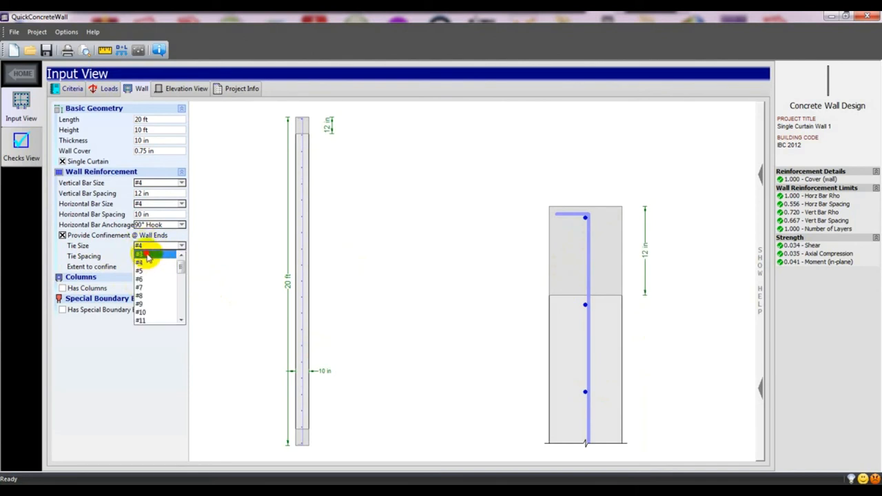
click(148, 254)
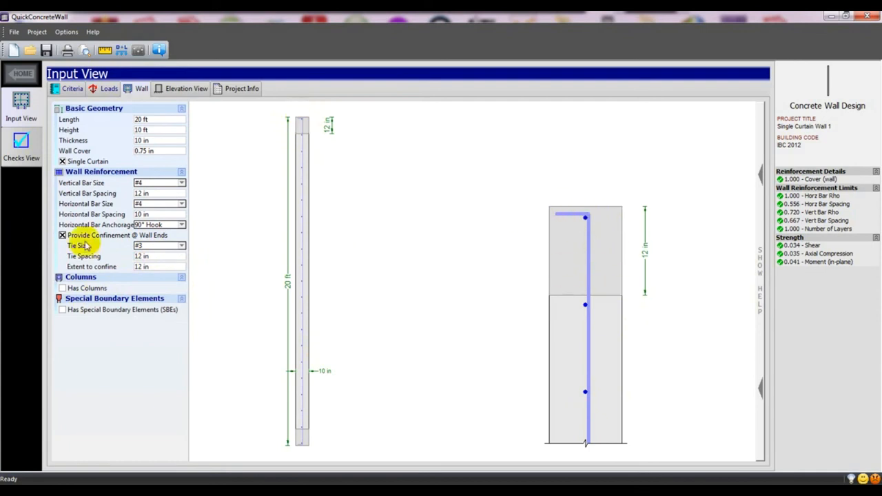
click(63, 235)
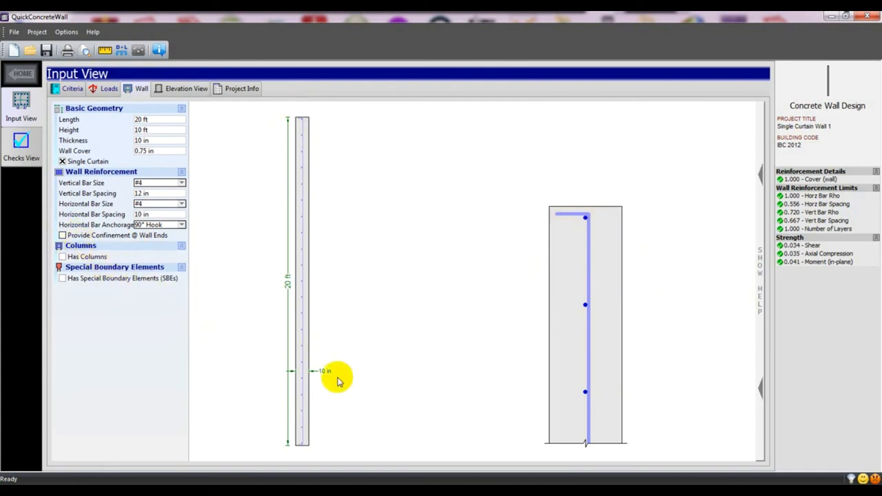
Add columns at the wall ends with a length of 1.5 ft and a thickness of 18 in
click(62, 257)
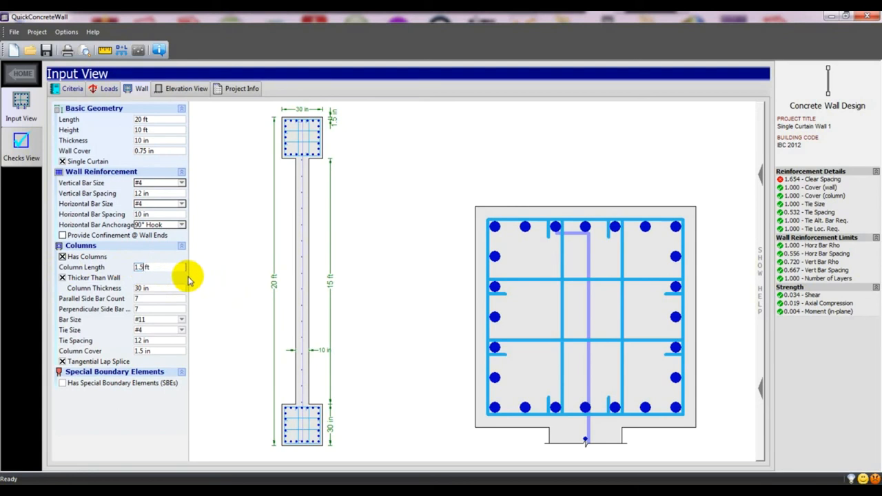
key(Return)
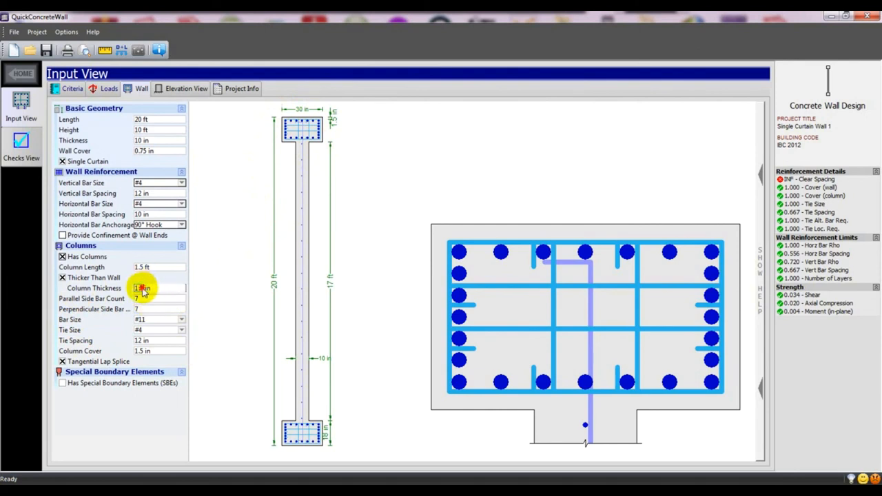
double_click(136, 289)
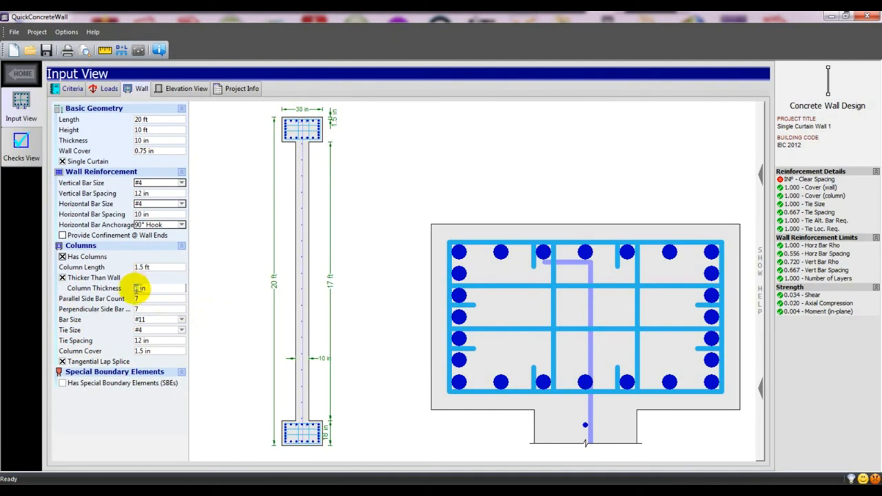
click(239, 334)
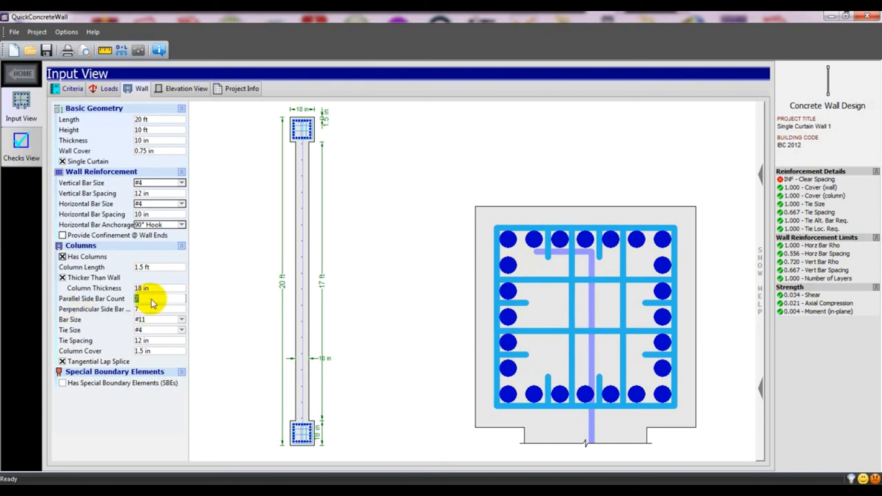
Set the column reinforcement to 2 parallel side bars and 2 perpendicular side bars of size #5
text(2)
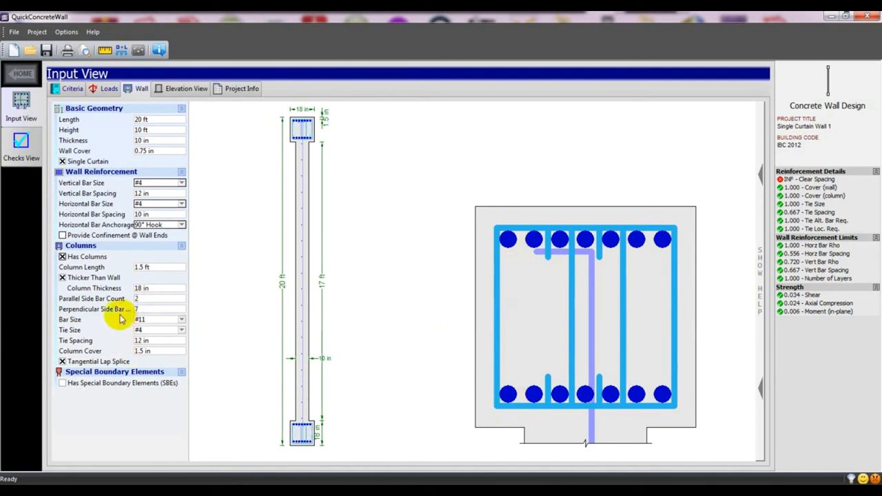
click(153, 308)
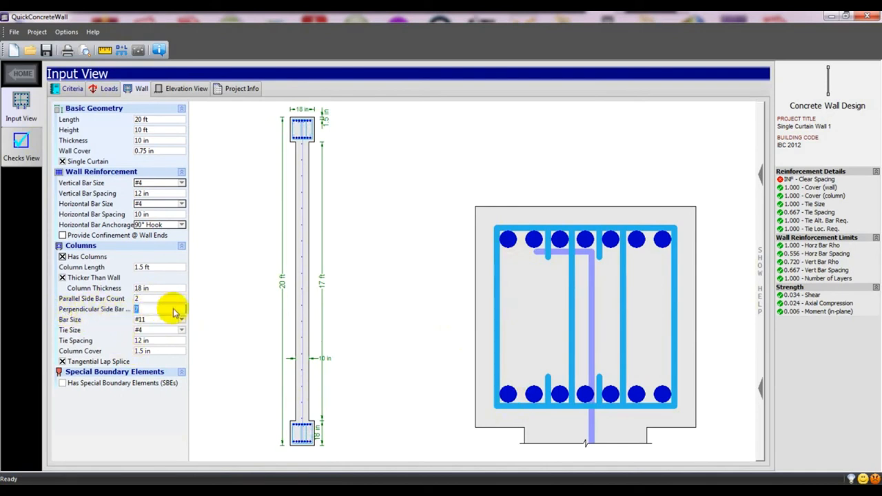
text(2)
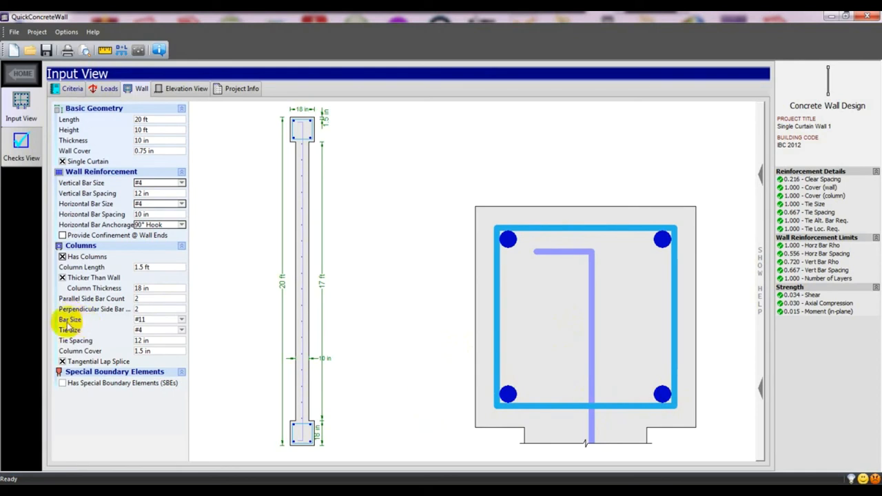
click(159, 319)
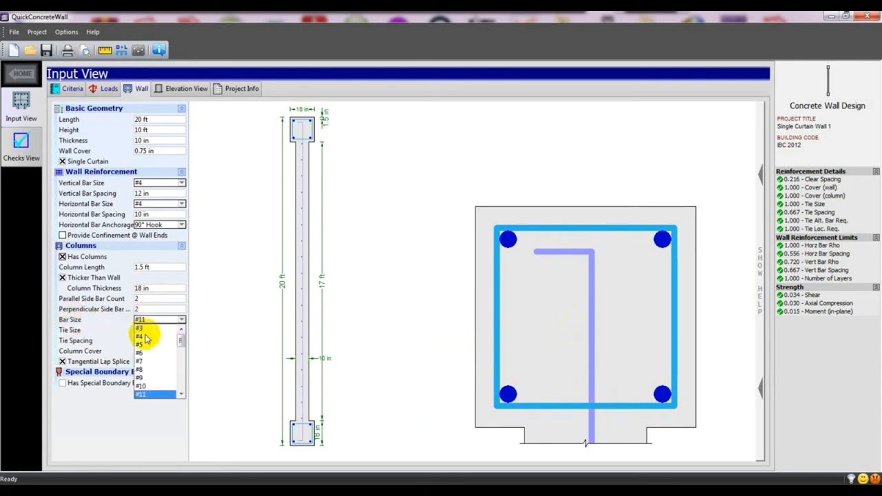
click(142, 344)
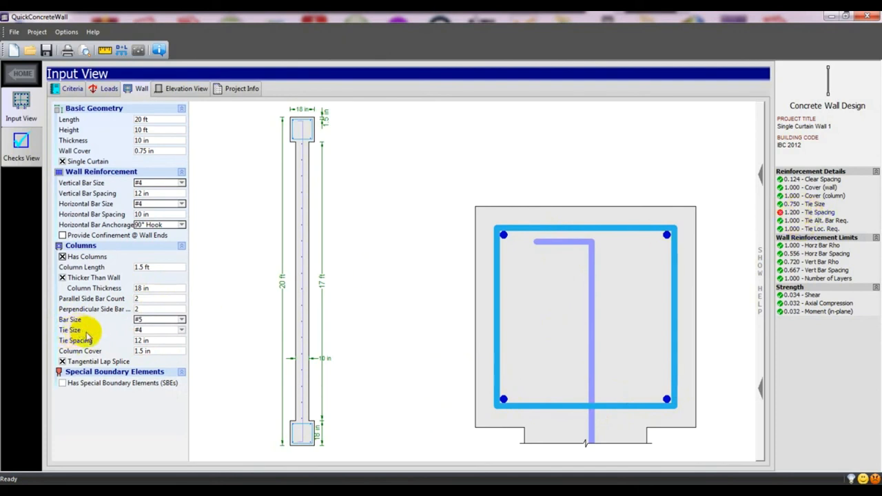
Set the column ties to size #3 with a spacing of 10 in
click(150, 332)
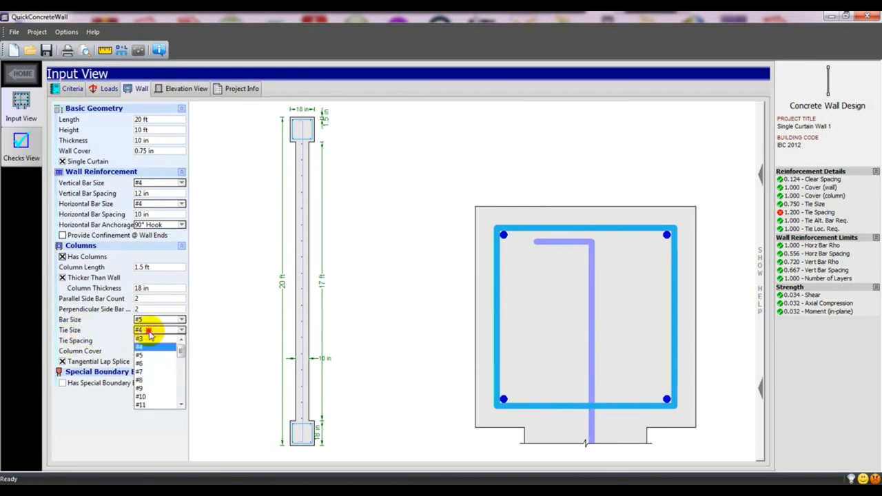
click(141, 338)
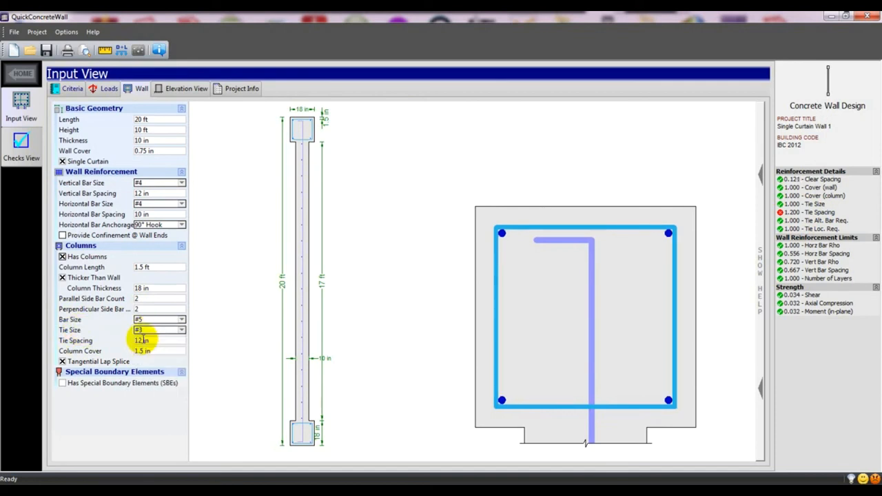
double_click(139, 340)
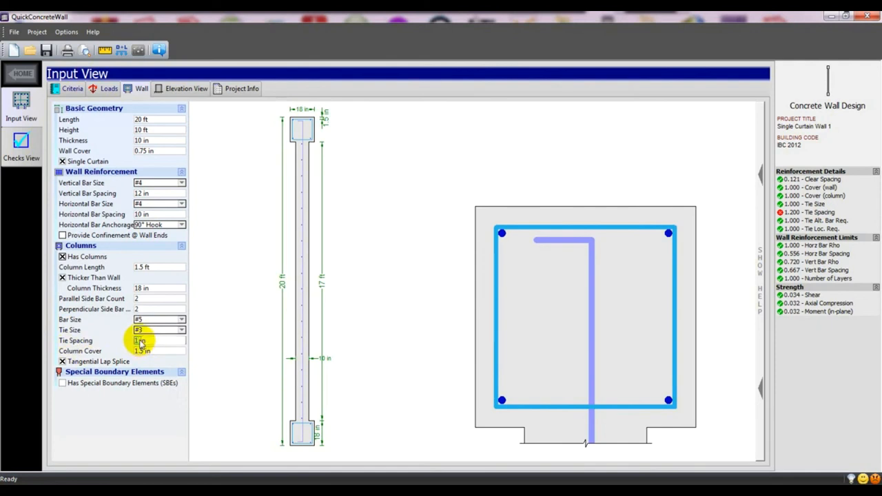
text(10)
key(Return)
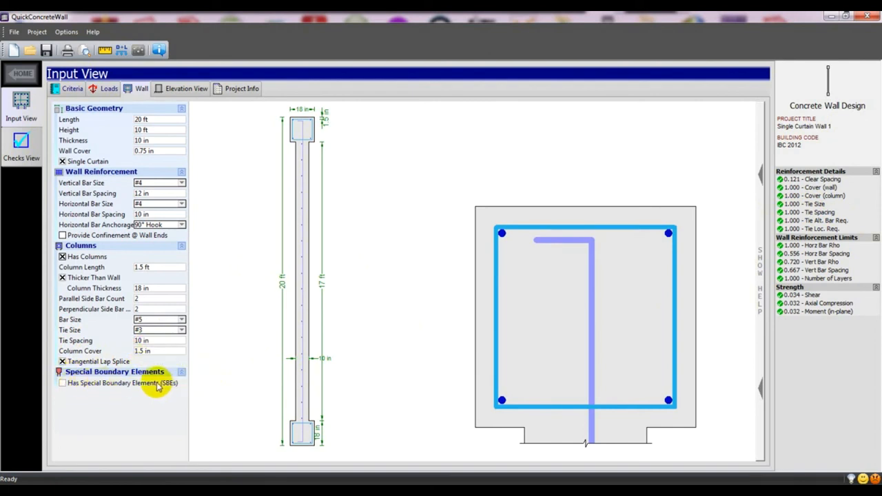
Add special boundary elements to the wall and check the reinforcement layout and boundary extents in elevation
click(62, 383)
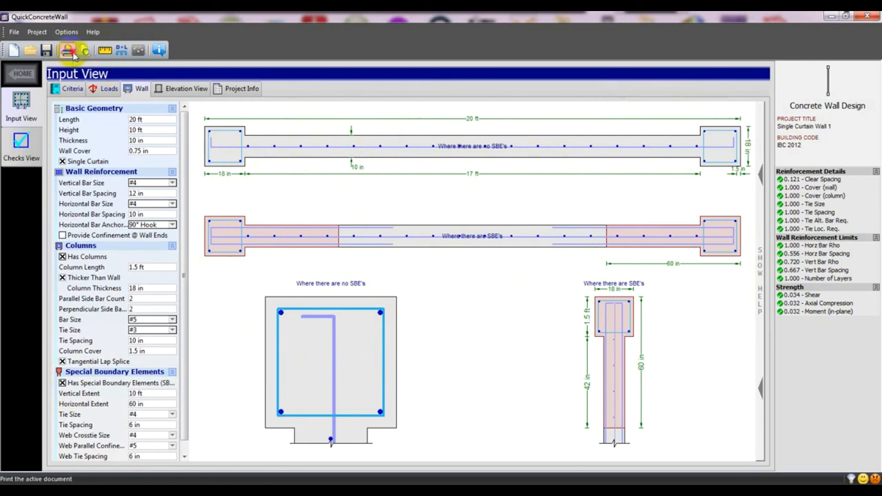
click(193, 92)
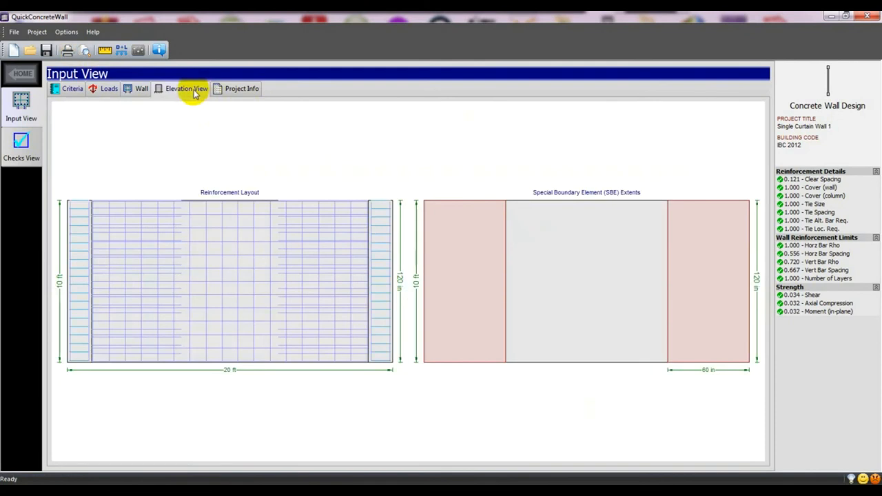
click(131, 90)
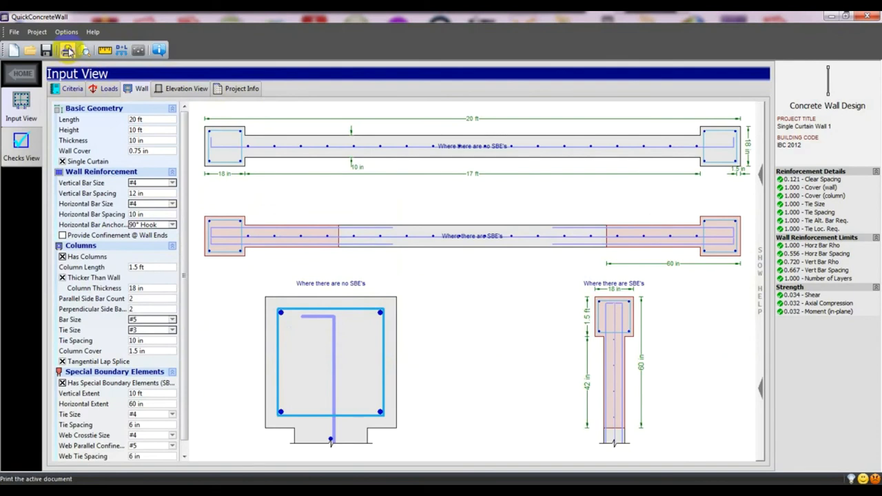
Print the wall design with the Adobe PDF printer and save it to the Desktop as QuickConcreteWall
click(67, 51)
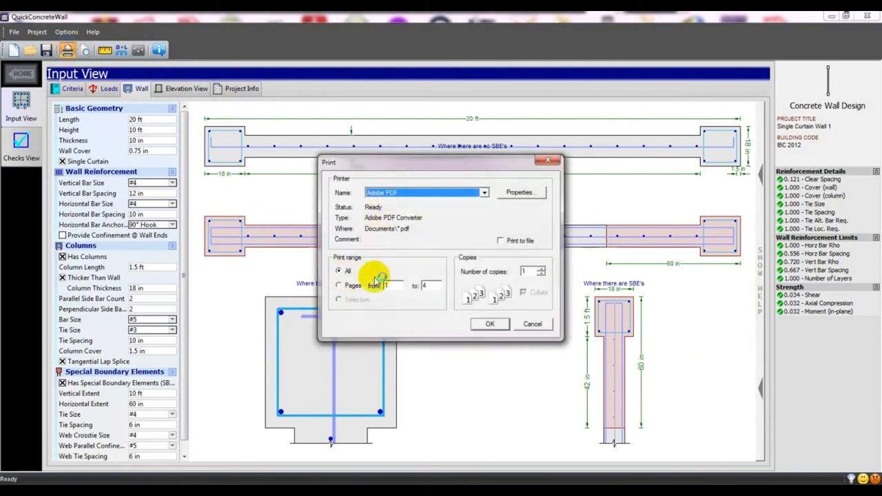
click(482, 323)
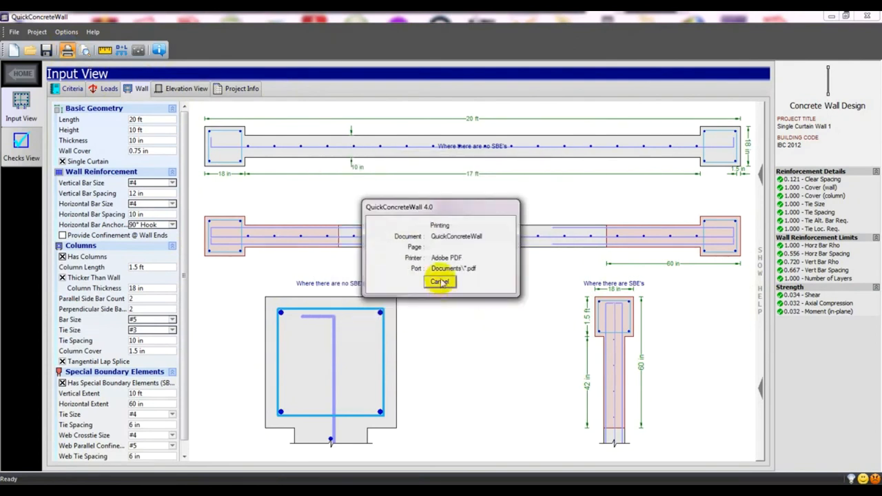
mouse_move(221, 491)
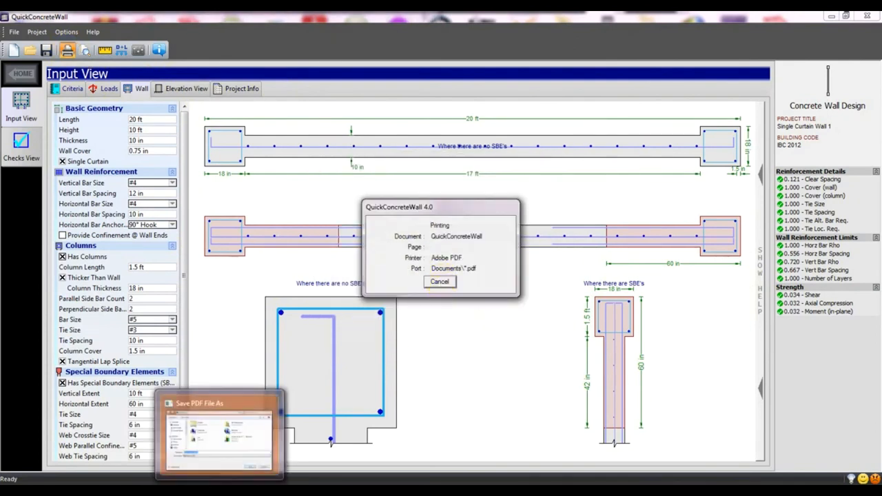
click(222, 491)
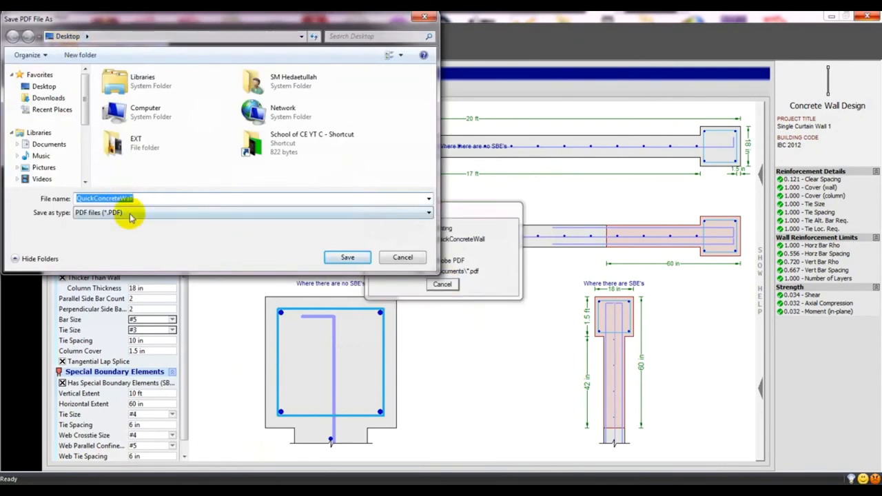
click(346, 257)
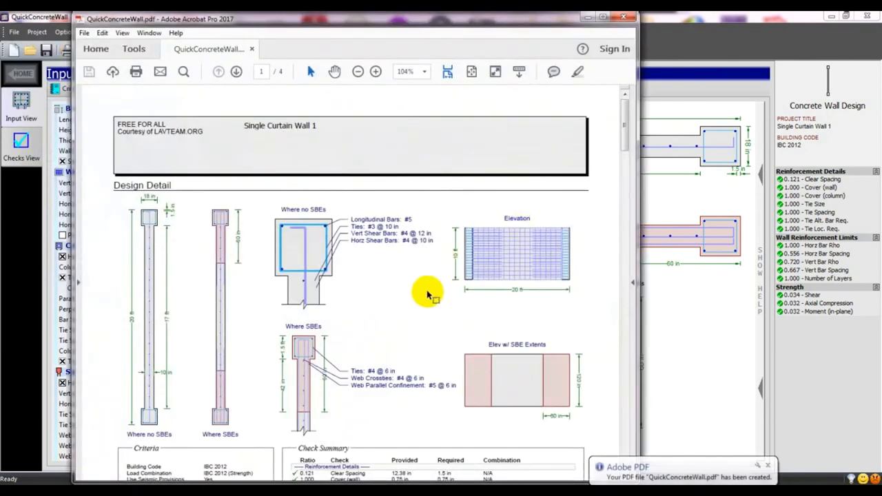
Examine the design details in the PDF report, comparing the wall sections with and without special boundary elements
scroll(305, 337, down, 3)
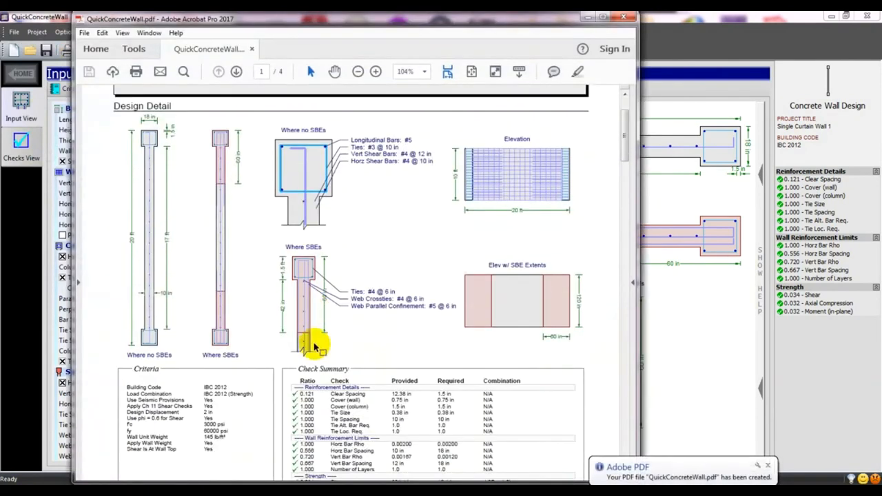
scroll(234, 227, down, 4)
scroll(278, 212, up, 2)
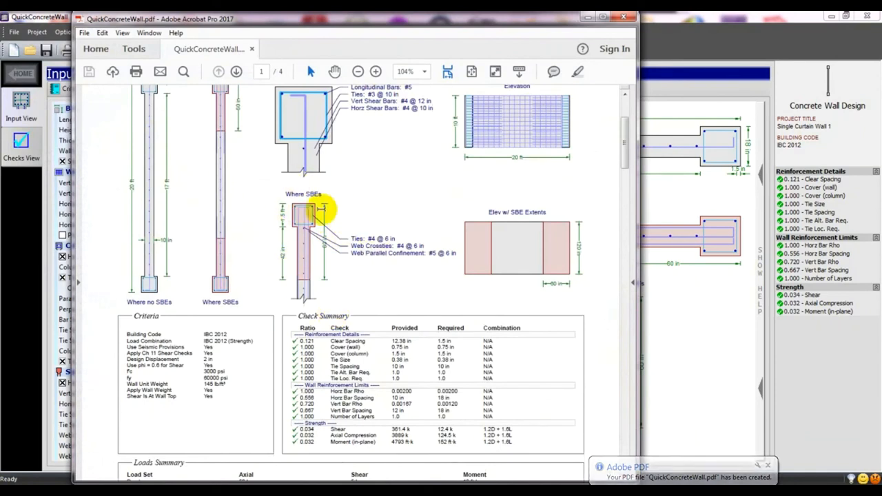
scroll(233, 250, up, 2)
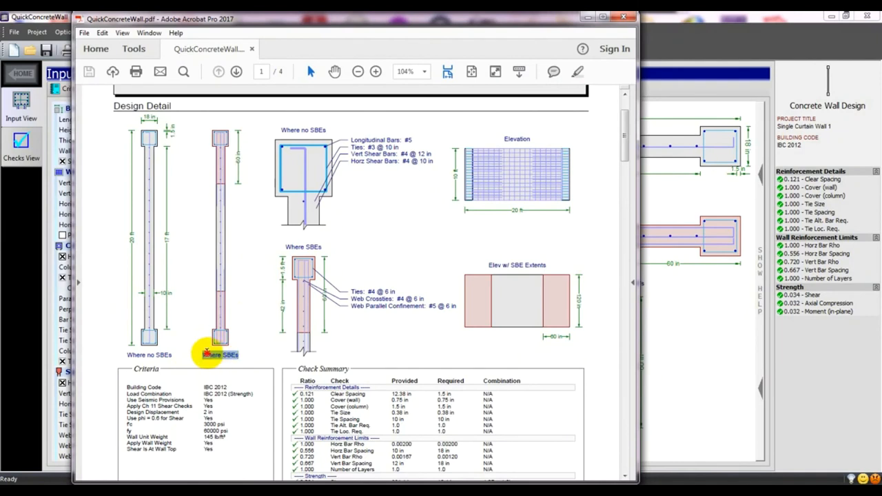
drag(176, 354, 123, 349)
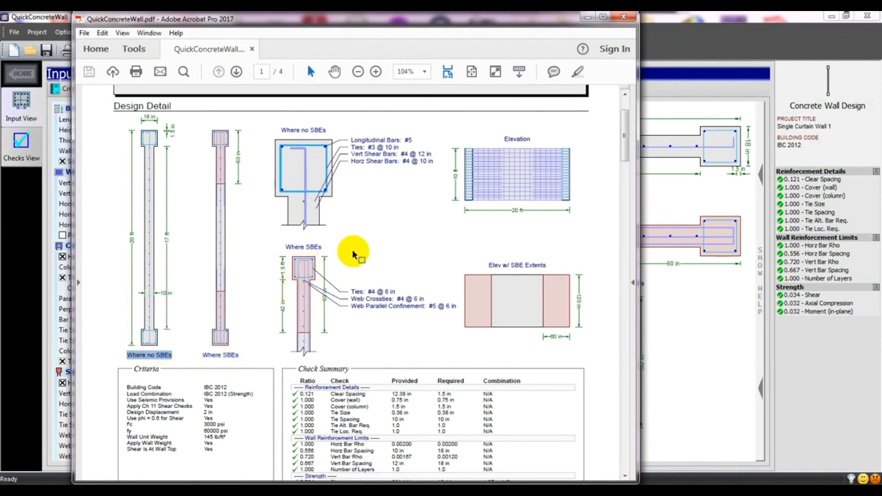
drag(281, 129, 352, 126)
click(341, 128)
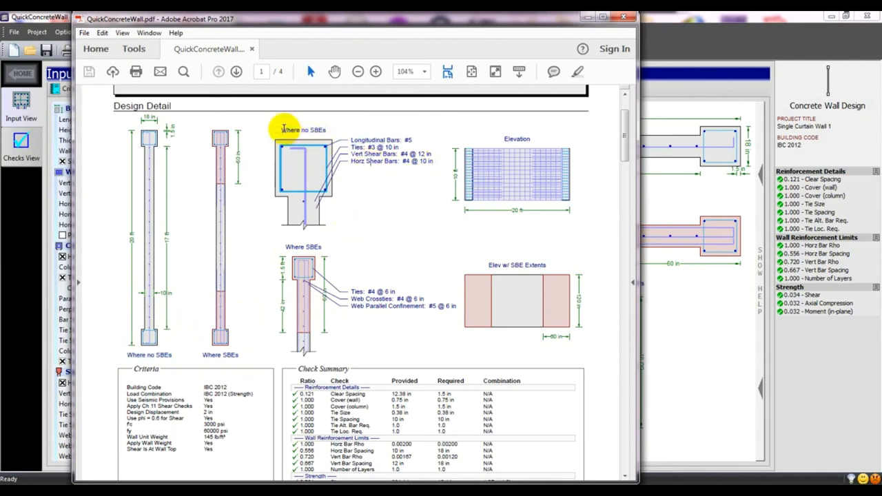
drag(278, 130, 353, 130)
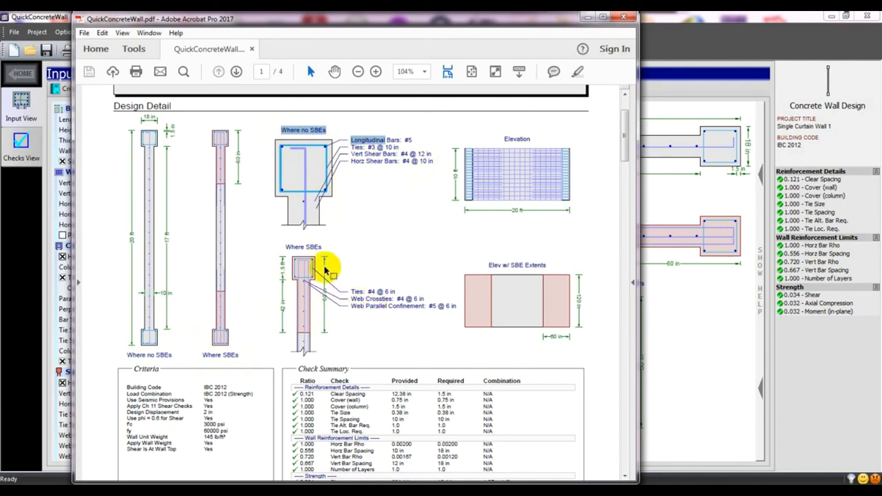
click(284, 130)
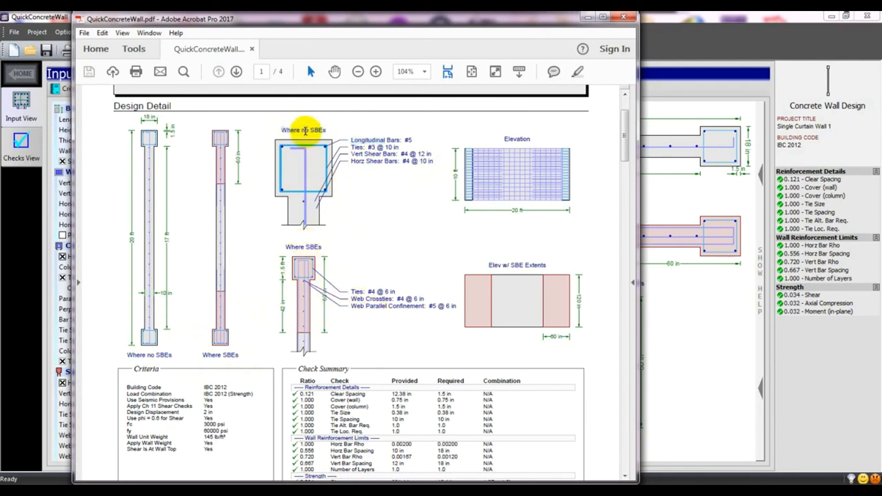
drag(293, 129, 330, 129)
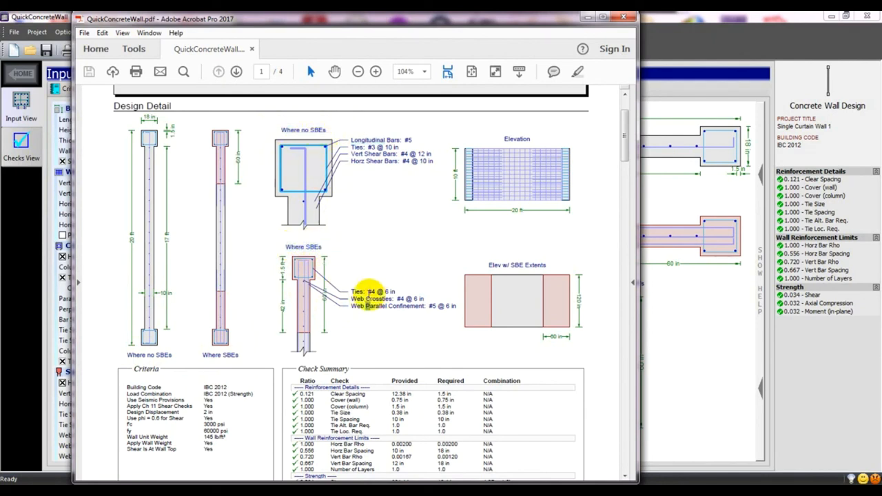
Review the report's criteria, check summary and detailed calculations through the last page, and close the PDF
scroll(364, 289, down, 6)
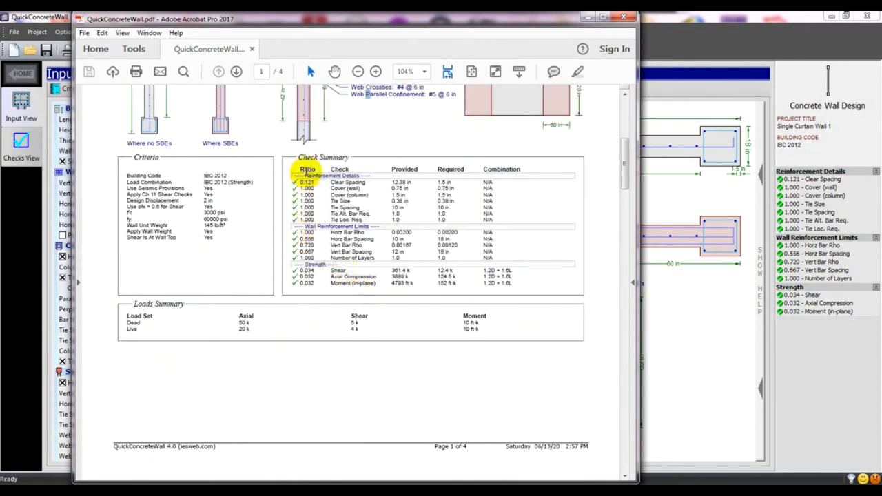
drag(332, 182, 395, 284)
click(367, 242)
drag(302, 155, 180, 165)
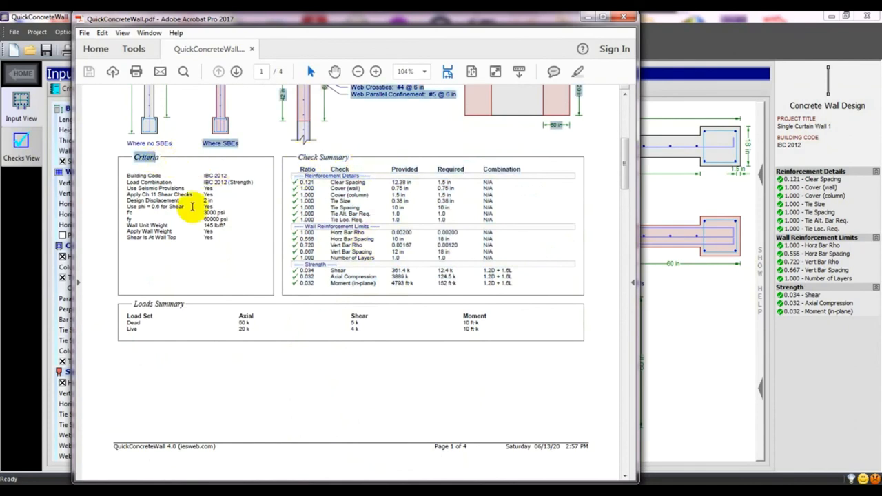
click(180, 165)
scroll(246, 269, down, 10)
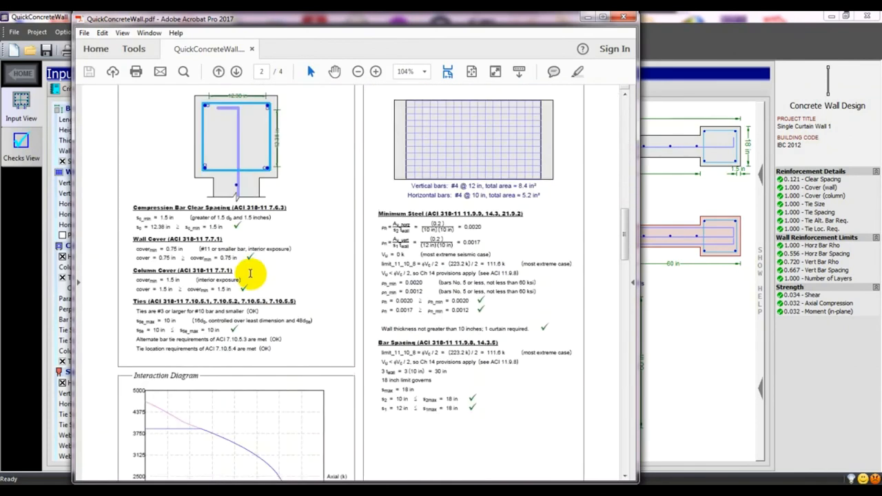
scroll(271, 292, down, 15)
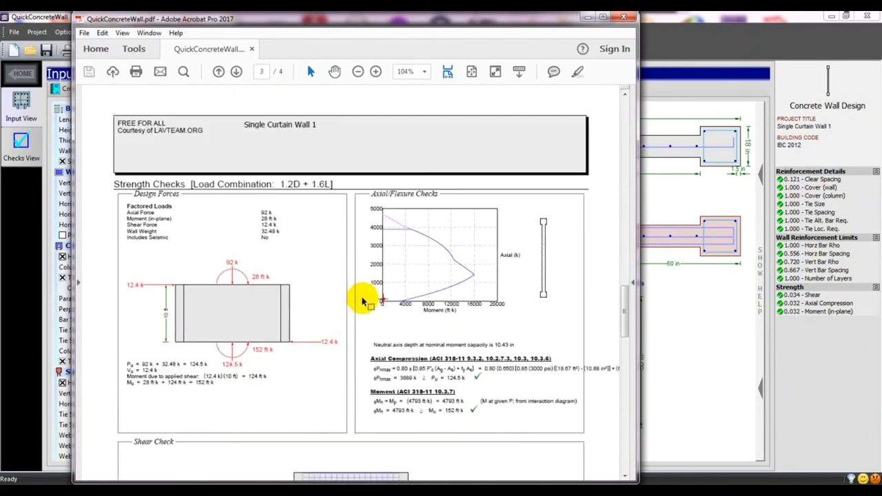
scroll(361, 300, down, 3)
scroll(362, 296, down, 20)
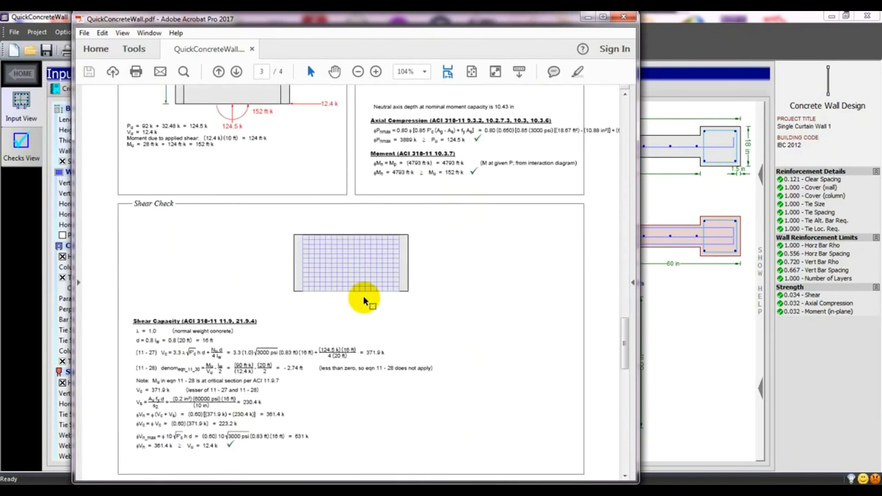
scroll(324, 321, down, 3)
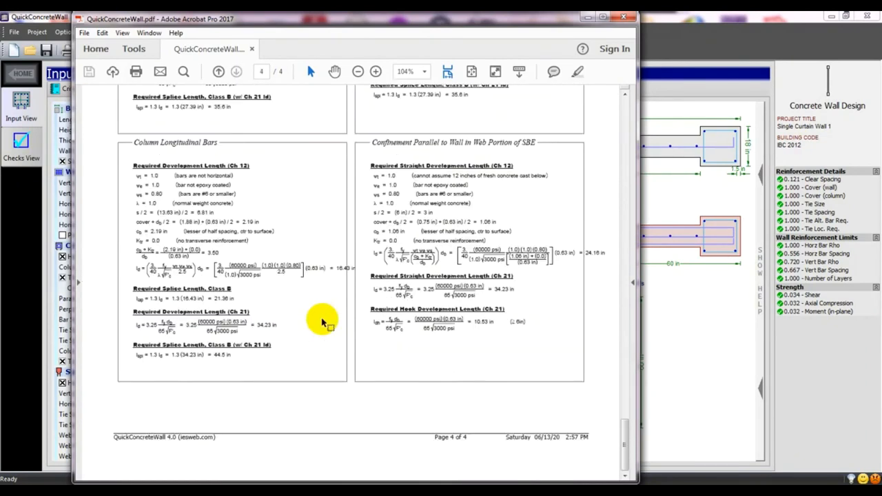
click(623, 16)
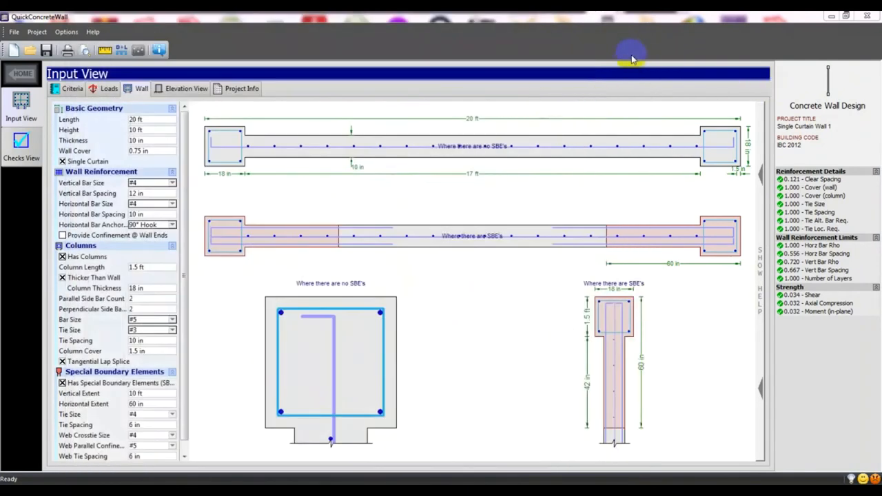